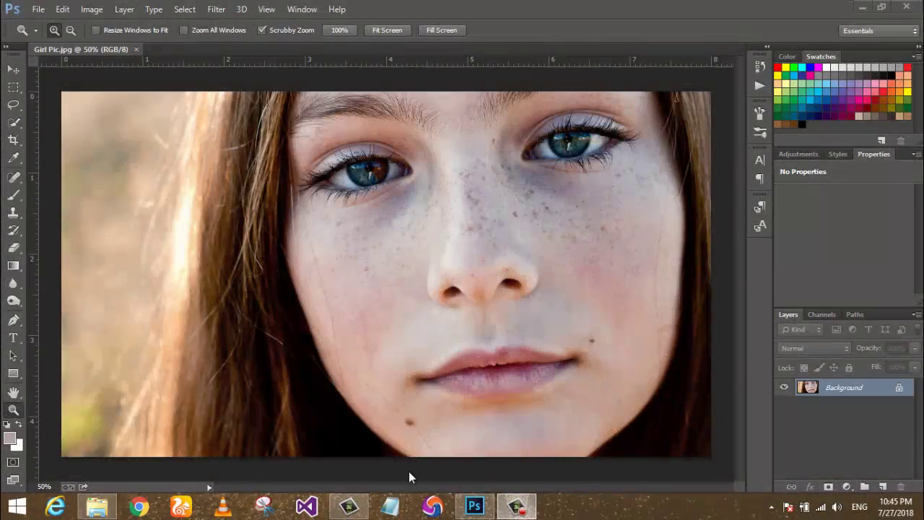
Open a blank Notepad window and maximize it to fill the screen
left_click(396, 508)
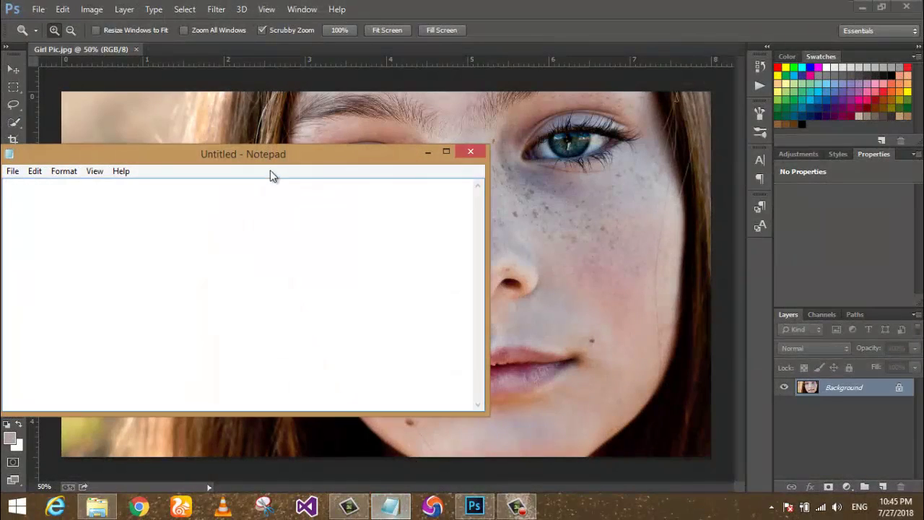
left_click_drag(271, 157, 384, 141)
double_click(384, 134)
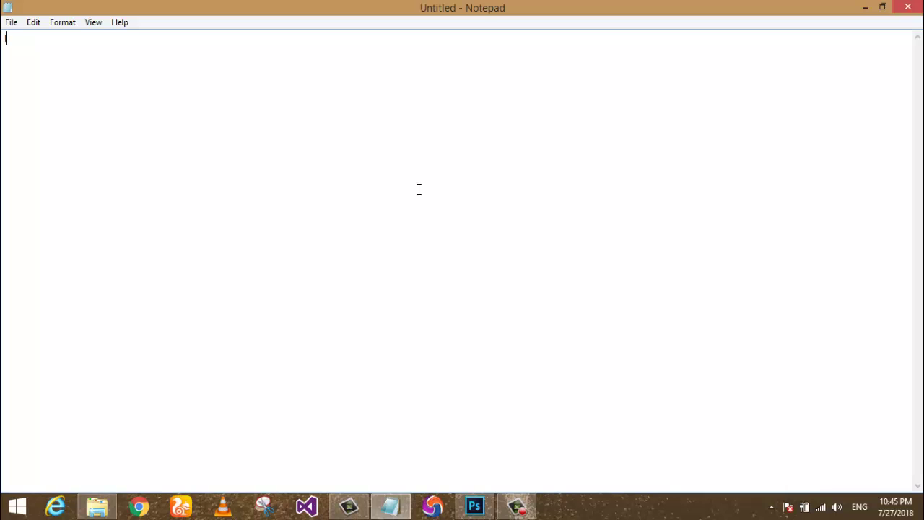
Set the Notepad font size to 22
left_click(65, 23)
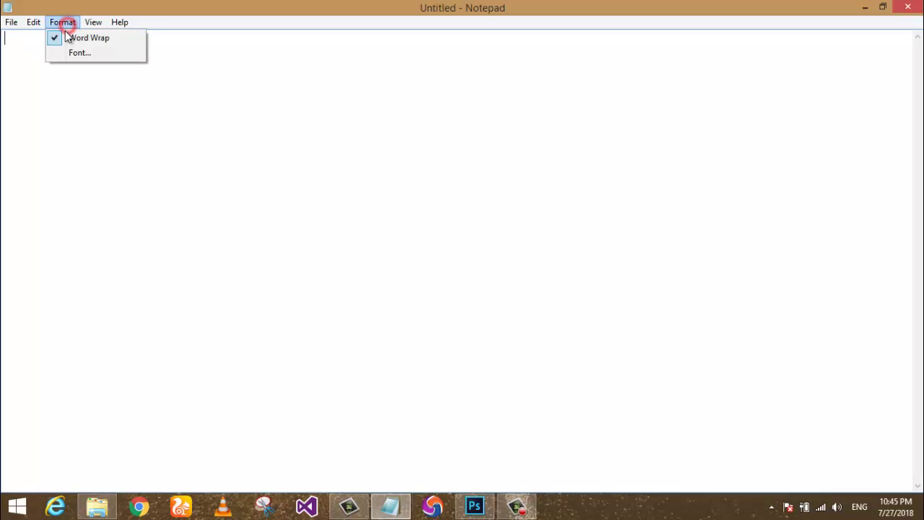
left_click(84, 51)
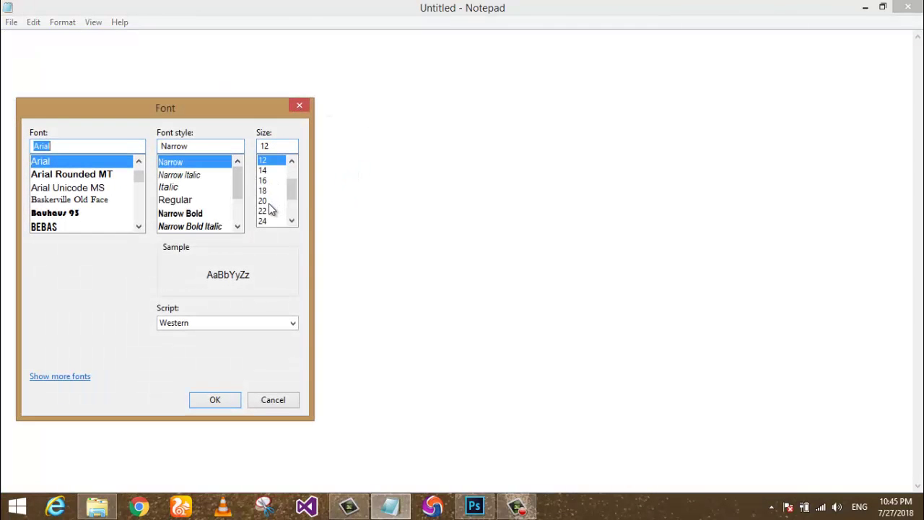
left_click(263, 209)
left_click(215, 400)
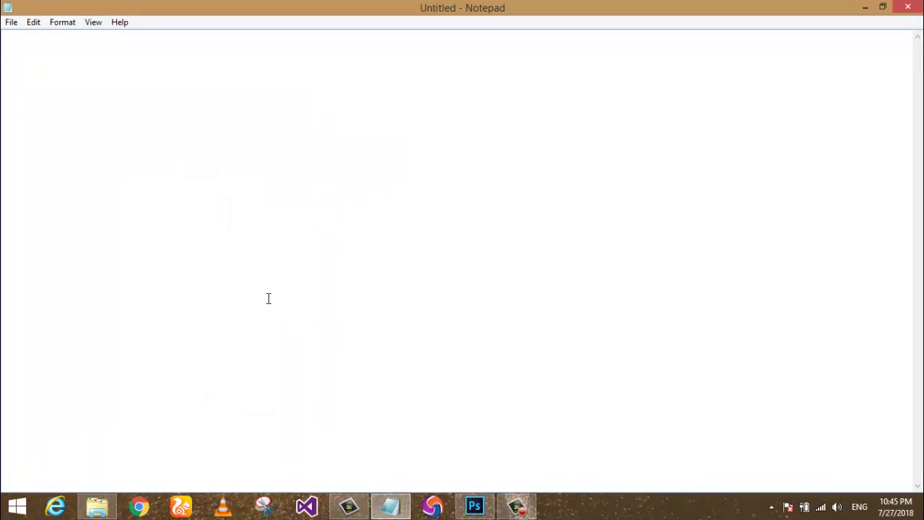
Type the line about the previous tutorial's 2 retouching methods, then begin 'In this tutorial...'
type("Inthe previ")
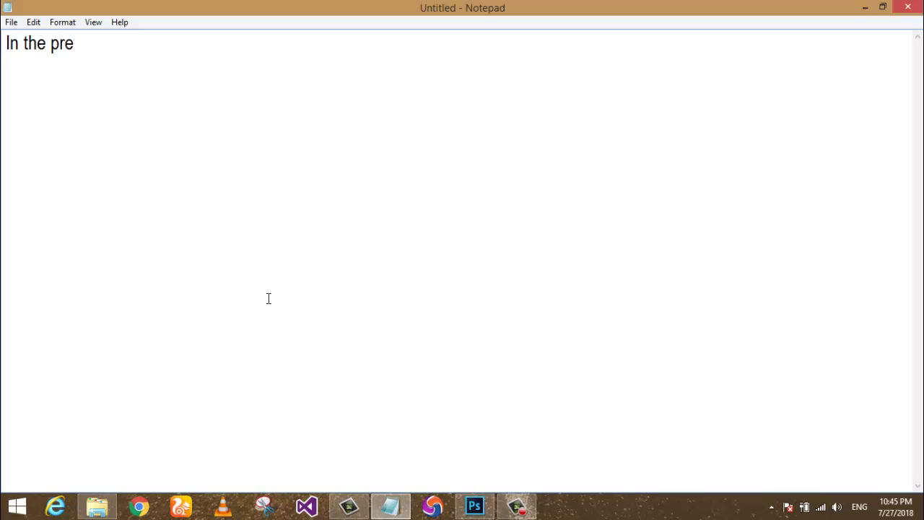
type("ous tutorial ")
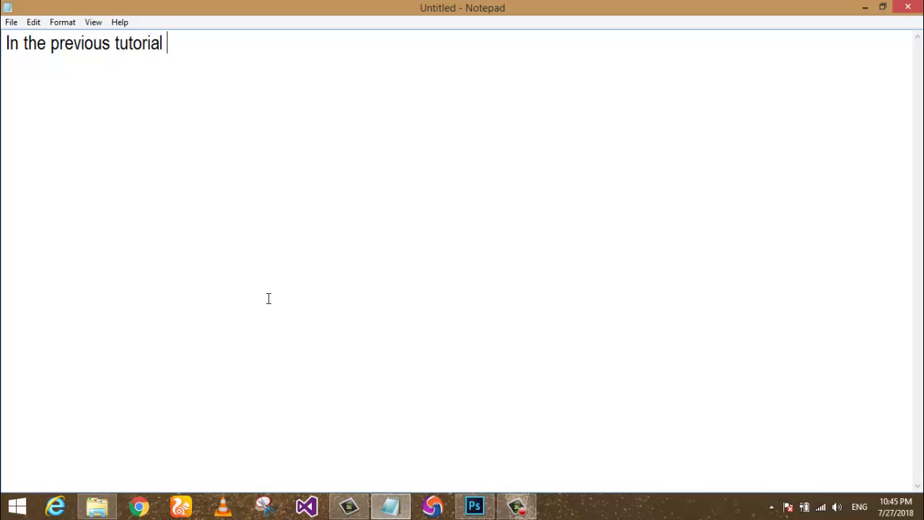
type("we apply 2 ")
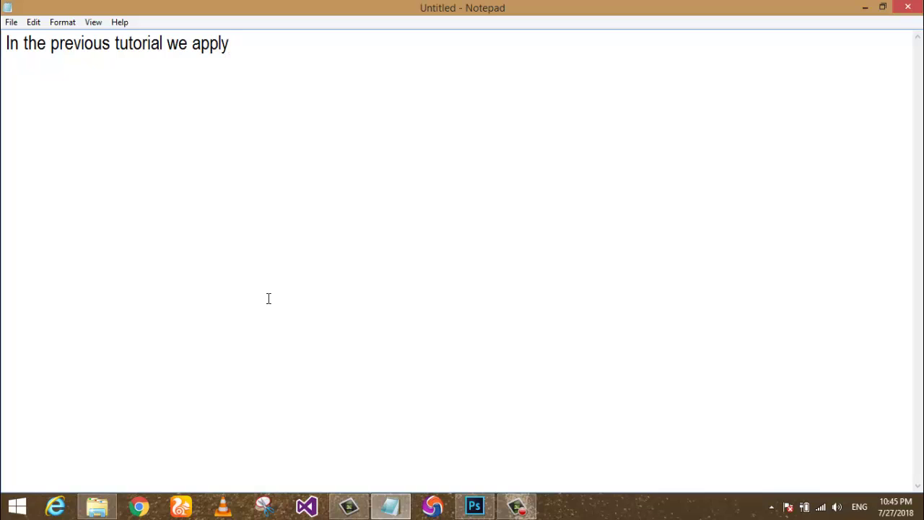
type("methods ")
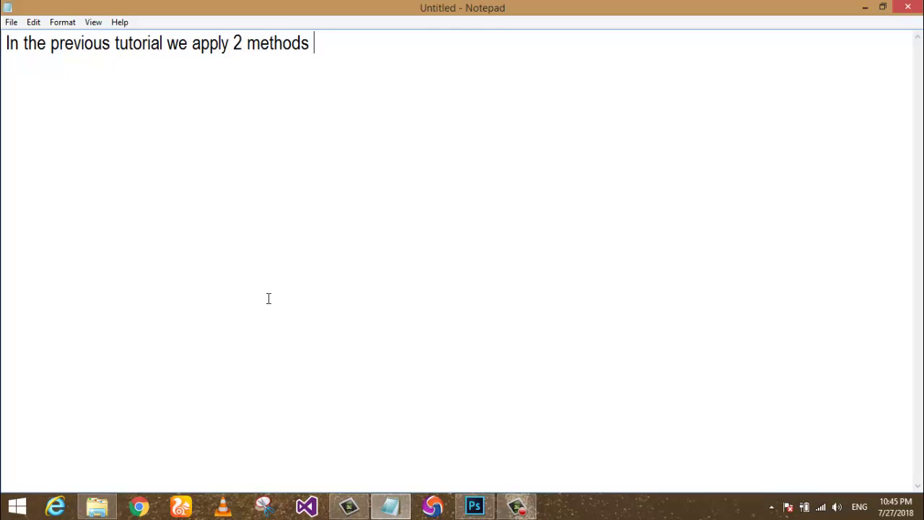
type("for reto")
type("uching a ")
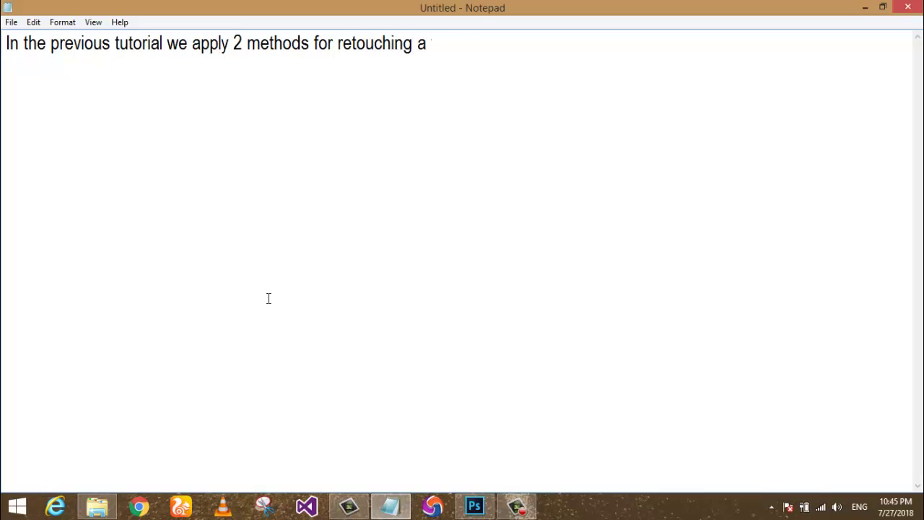
type("face in ado")
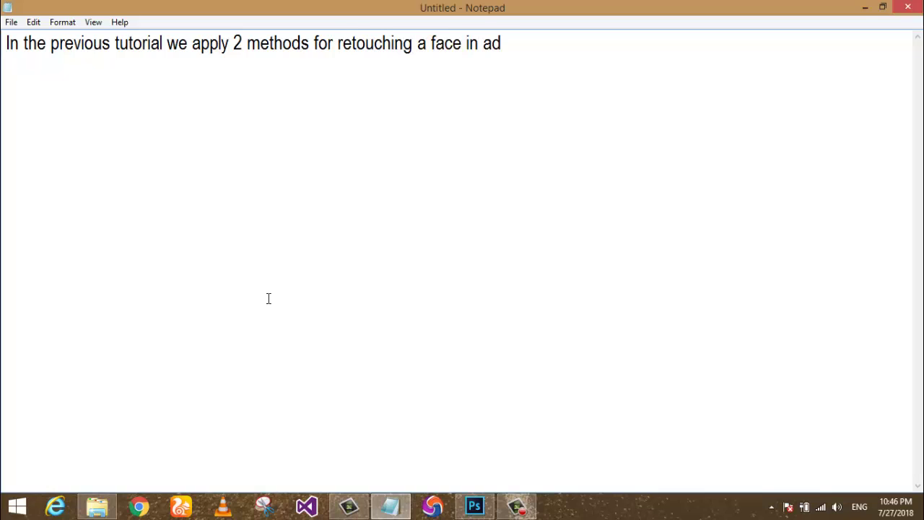
type("b")
key("BackSpace")
type("obe a")
key("BackSpace")
type("photoshop")
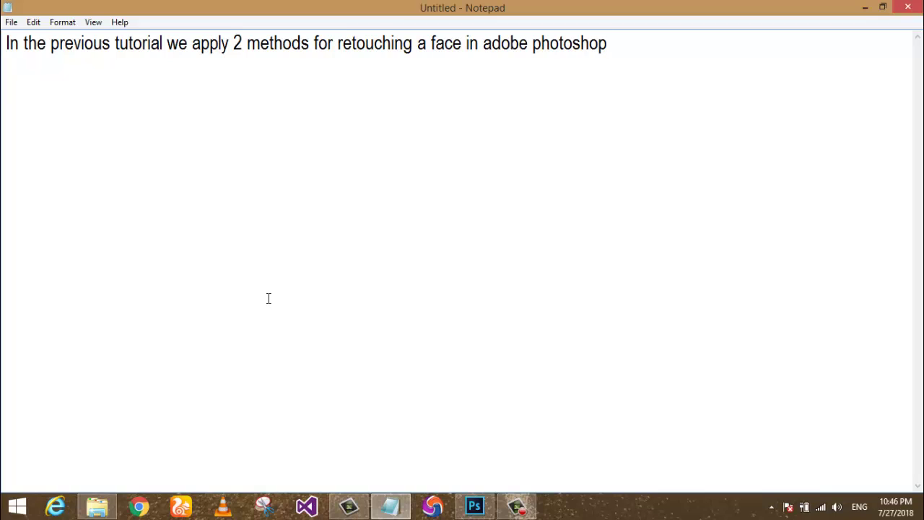
type("In this ")
type("tutoria")
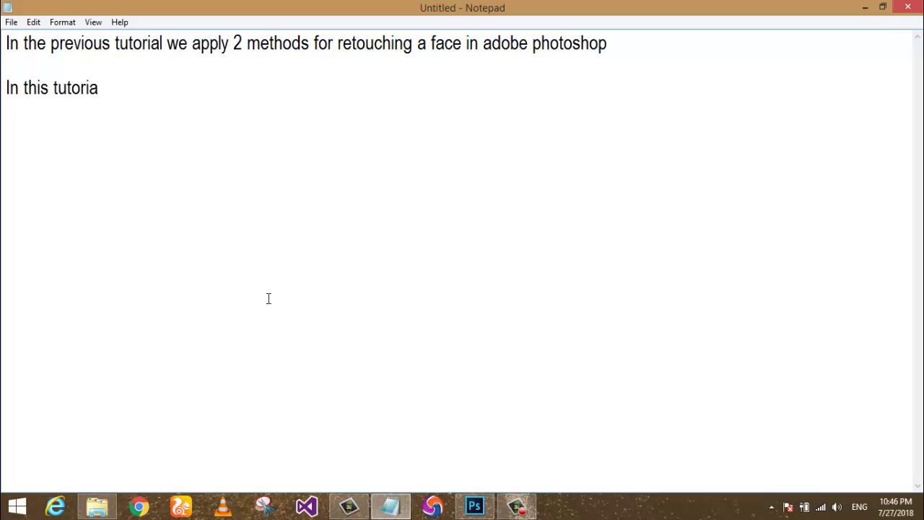
type("l i will sho")
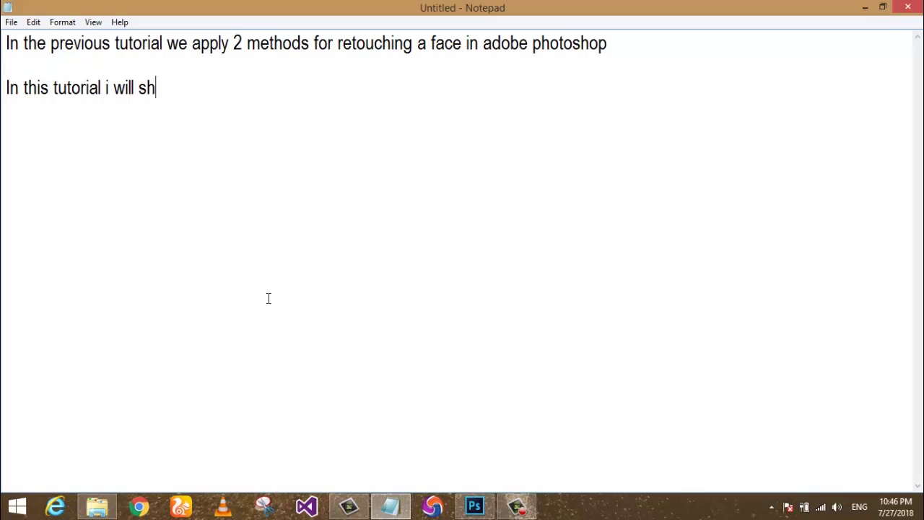
type("w you h")
type("ow")
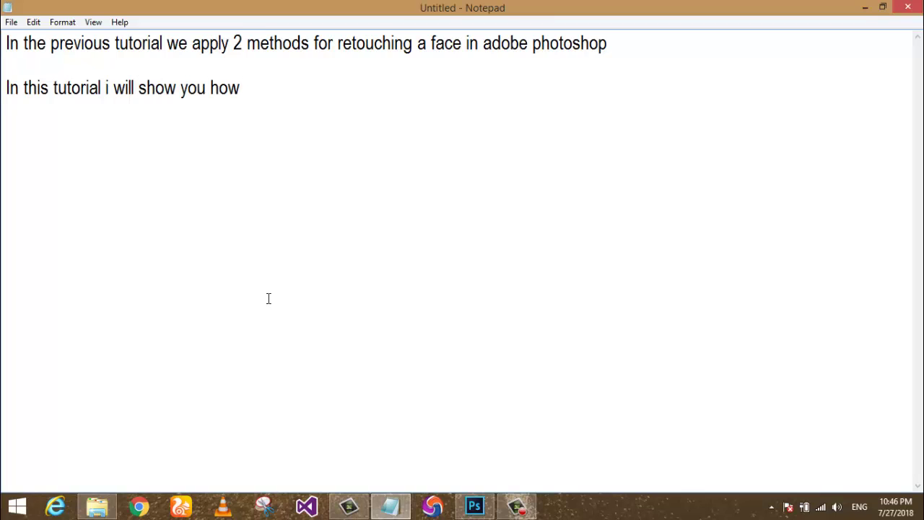
type(" to create")
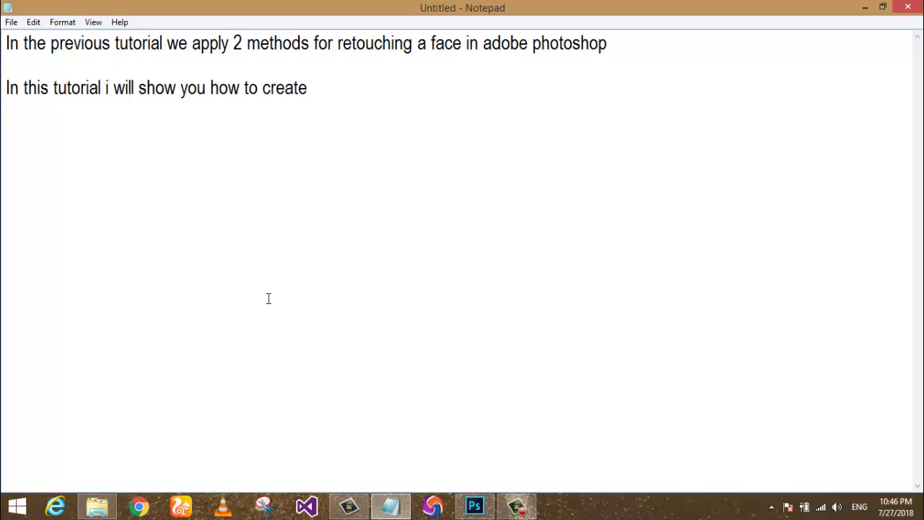
type(" action")
Finish the intro ending 'so follow my steps carefully' and close Notepad without saving
type(" for the")
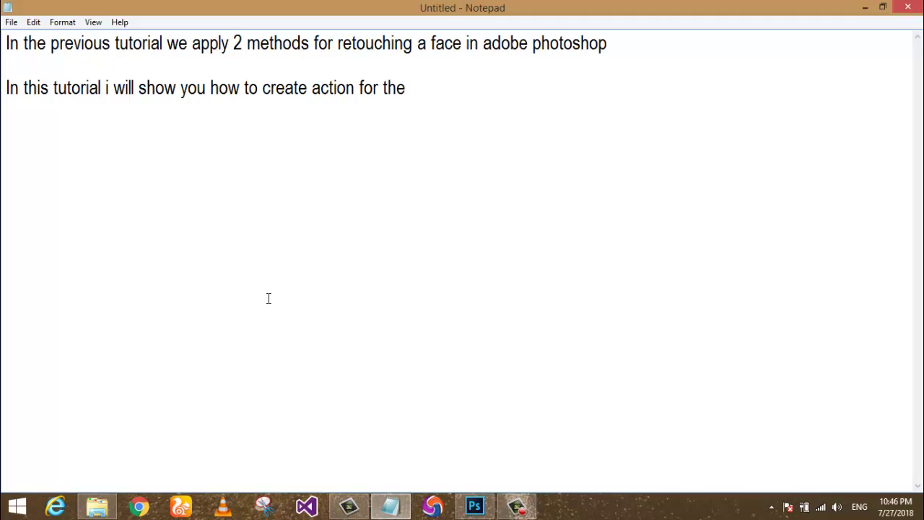
type(" 2nd method ")
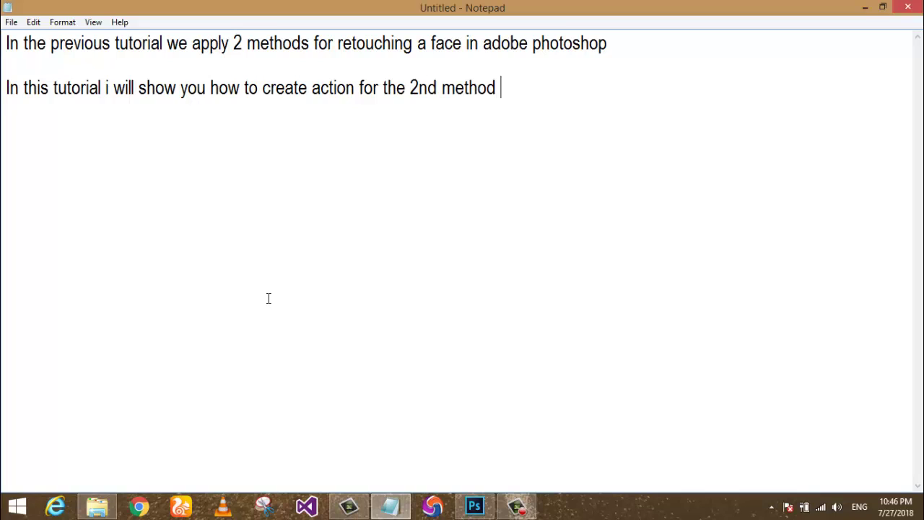
type("mean")
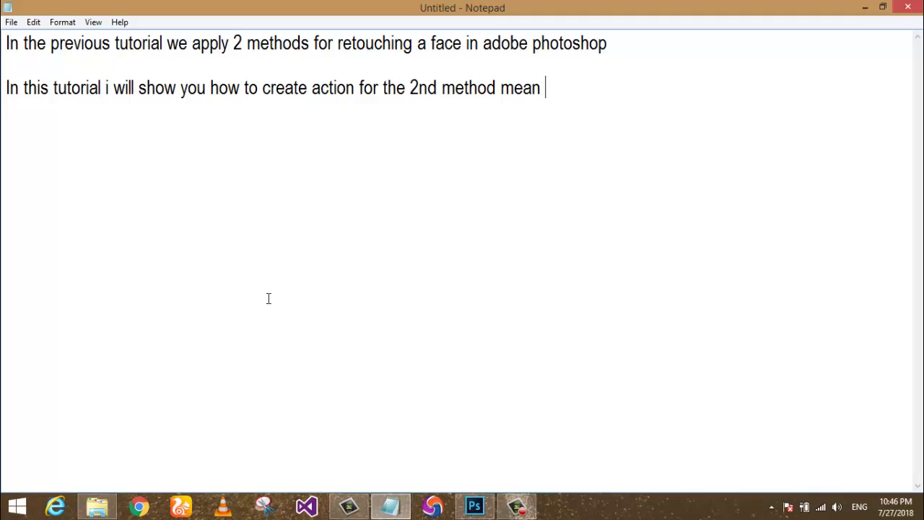
type("s how to")
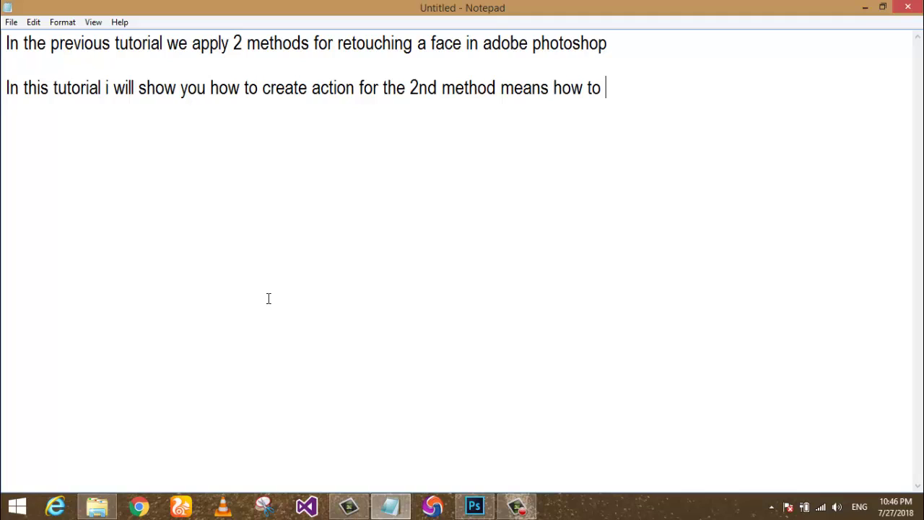
type(" app")
key("BackSpace")
type("ly ")
type("the 2nd me")
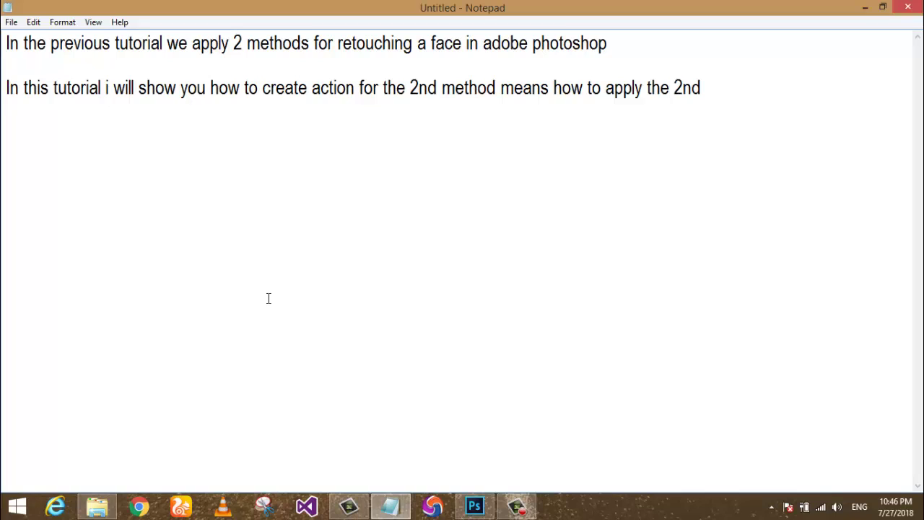
type("thod in just")
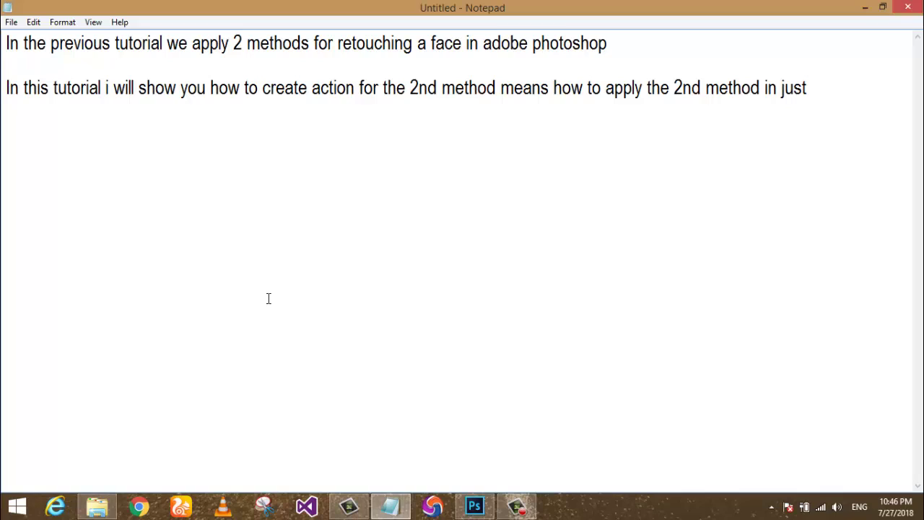
type(" one step  ")
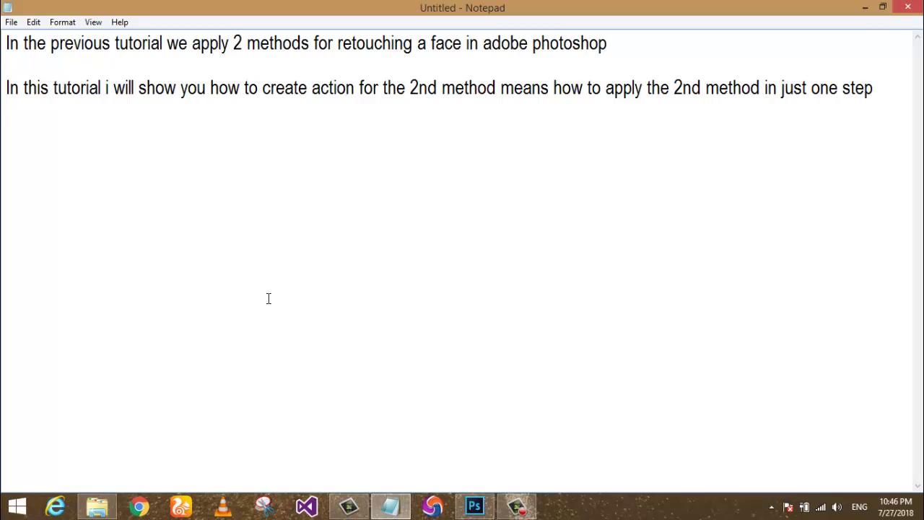
type("so ")
type("follow my")
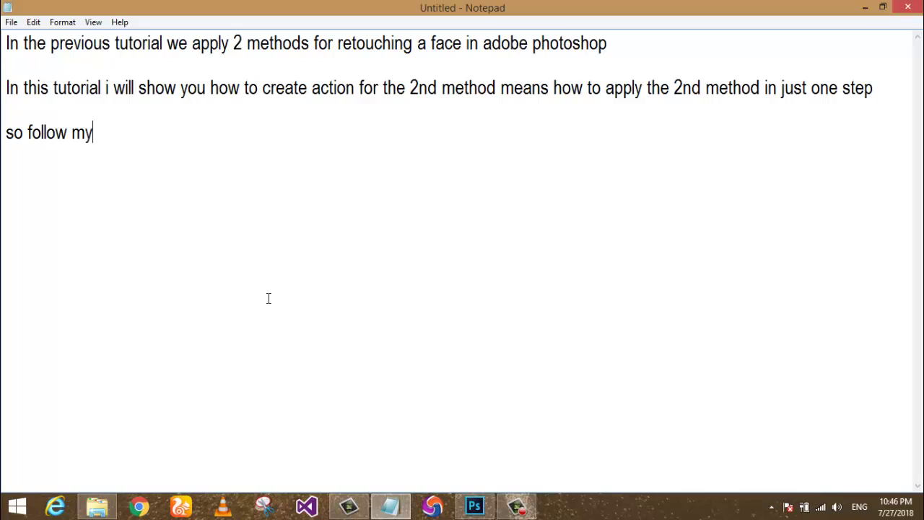
type(" steps care")
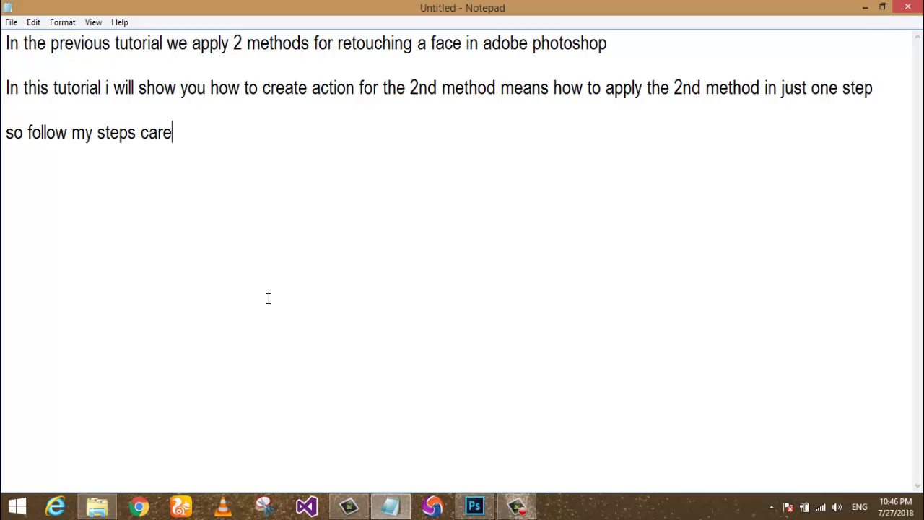
type("fully ....")
left_click(908, 8)
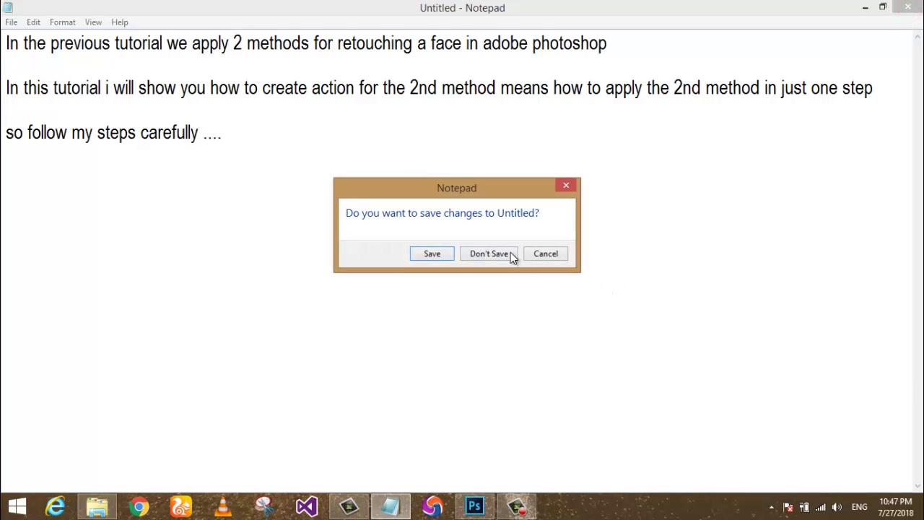
left_click(509, 254)
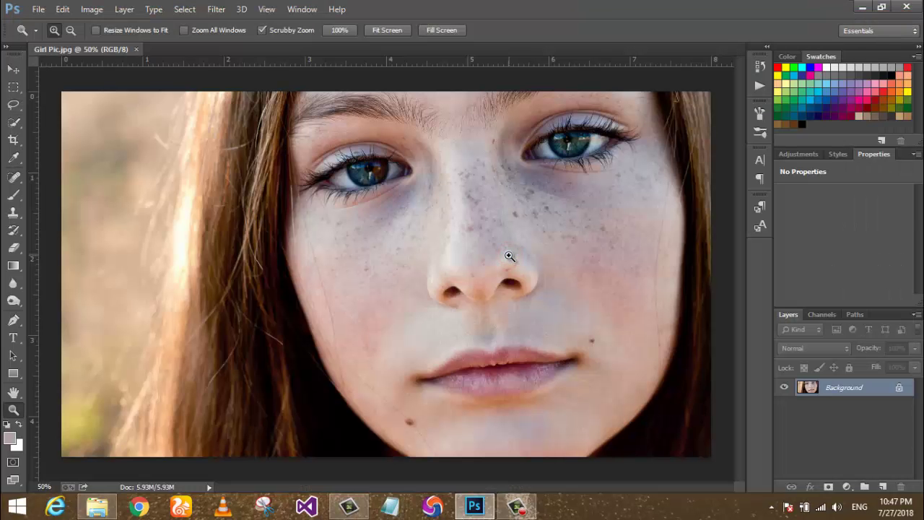
Unlock Background as Layer 0 and start recording a new action named 'Retouching'
double_click(899, 390)
left_click(560, 156)
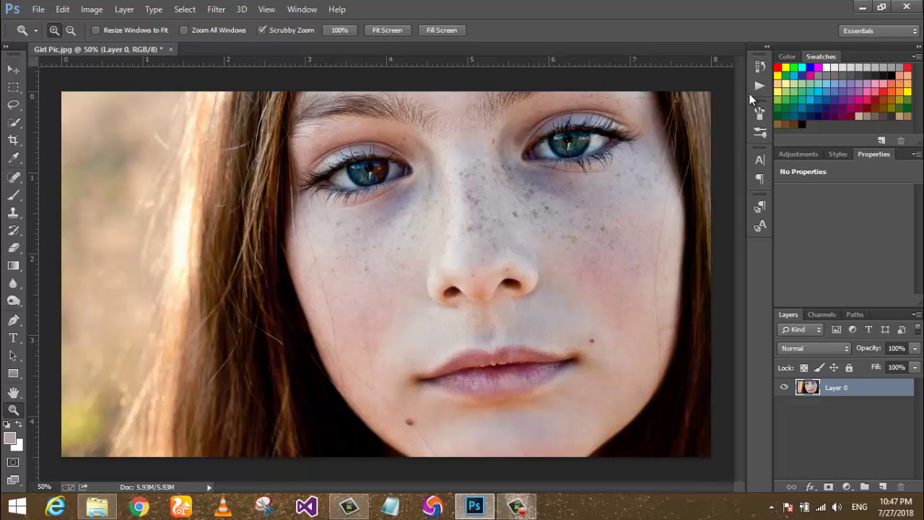
left_click(294, 10)
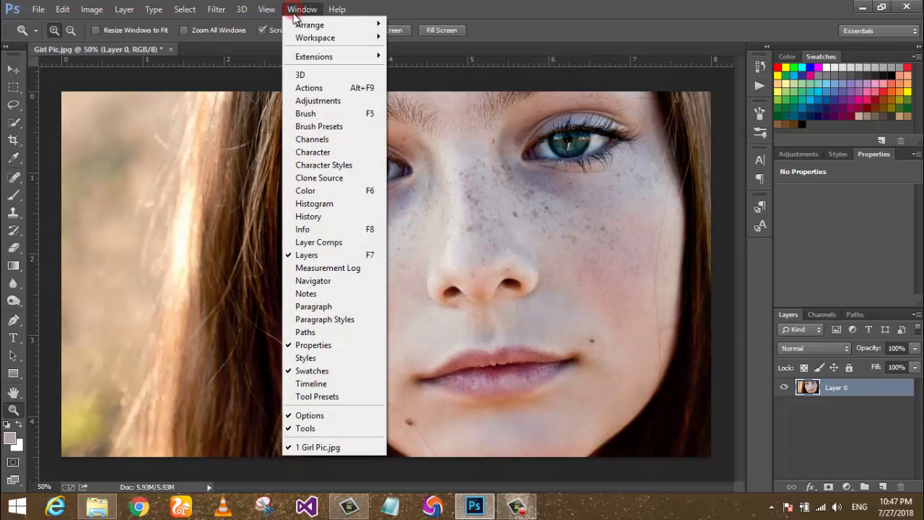
left_click(312, 87)
scroll(708, 97, "down", 1)
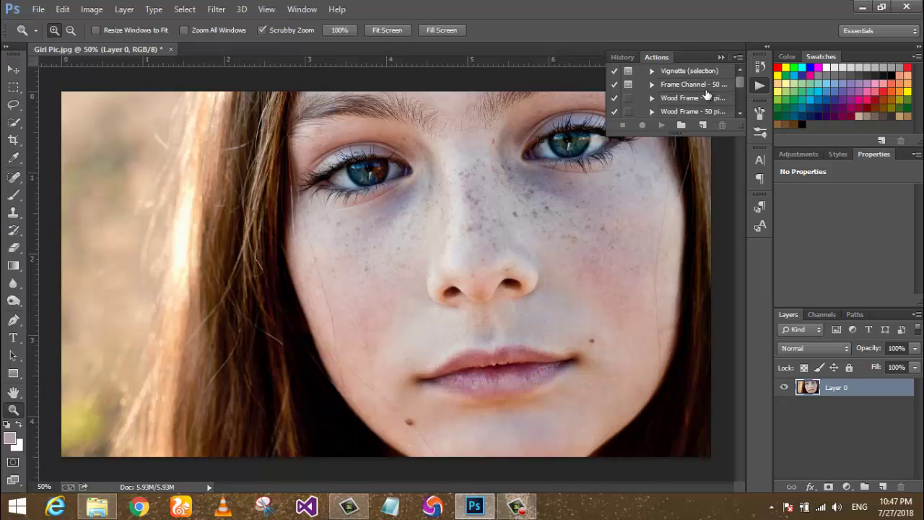
scroll(711, 98, "down", 3)
scroll(722, 98, "down", 3)
left_click_drag(739, 89, 739, 104)
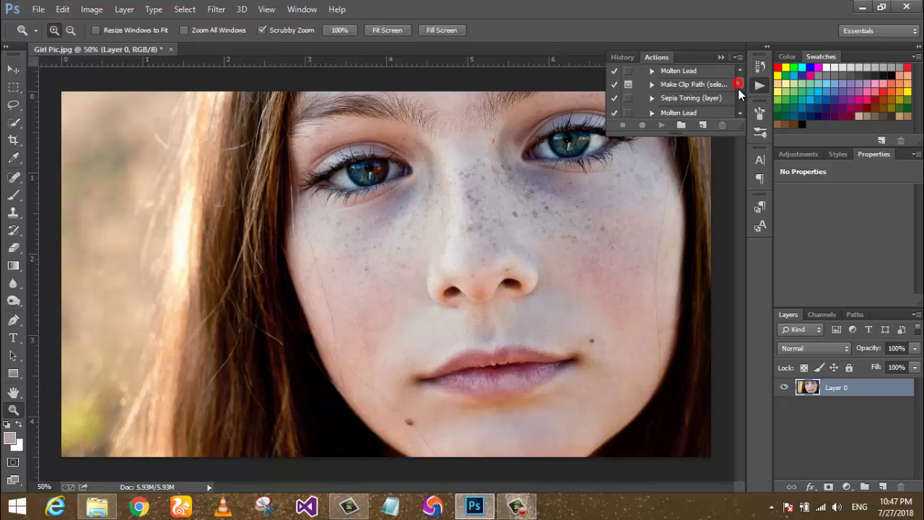
left_click(705, 126)
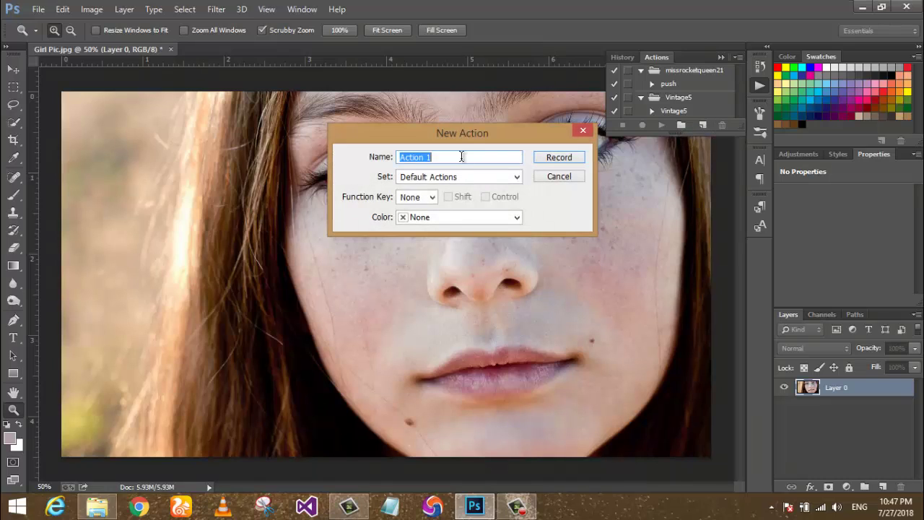
type("Retouchin")
type("g")
left_click(556, 157)
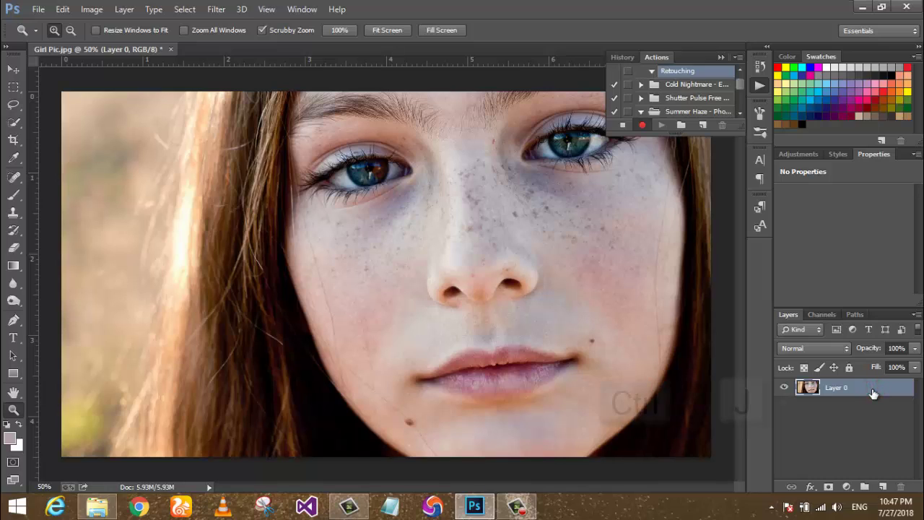
Duplicate the photo layer, invert the copy, and set its blend mode to Vivid Light
key("ctrl+j")
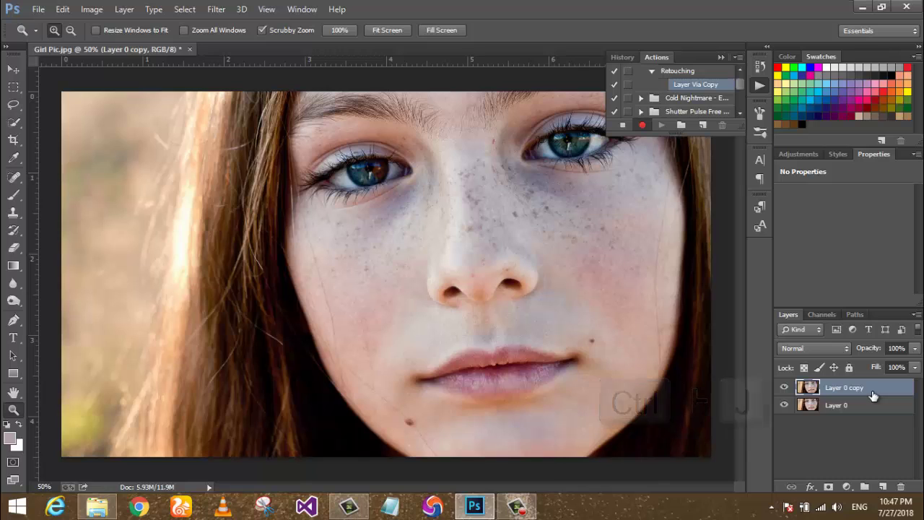
key("ctrl+i")
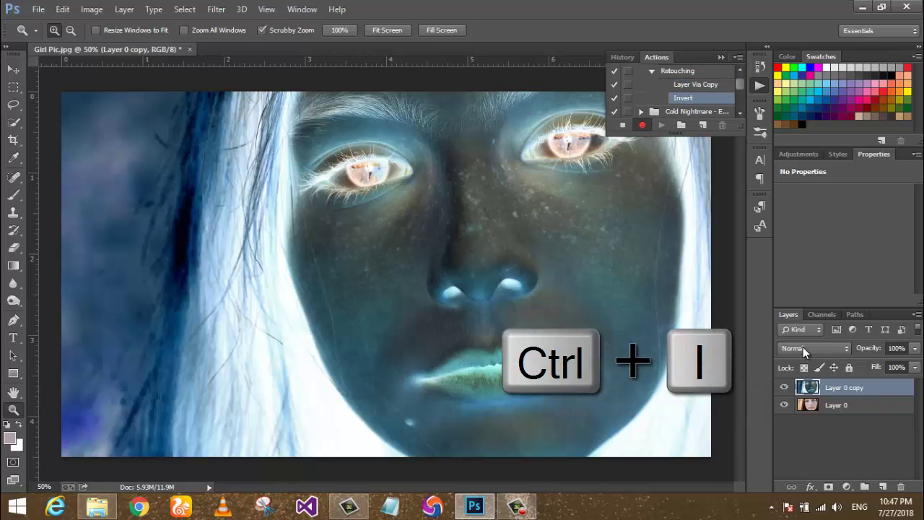
left_click(804, 350)
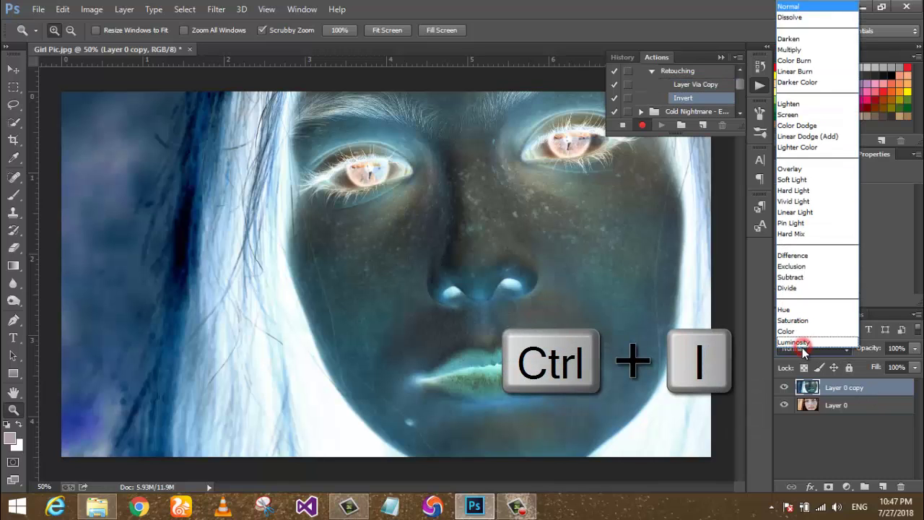
left_click(792, 202)
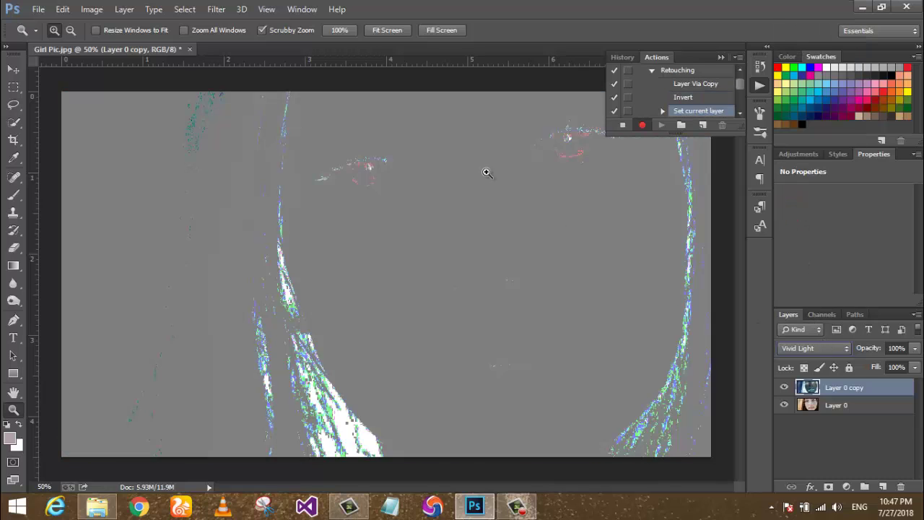
Apply a High Pass filter with radius 24 to the copy
left_click(216, 9)
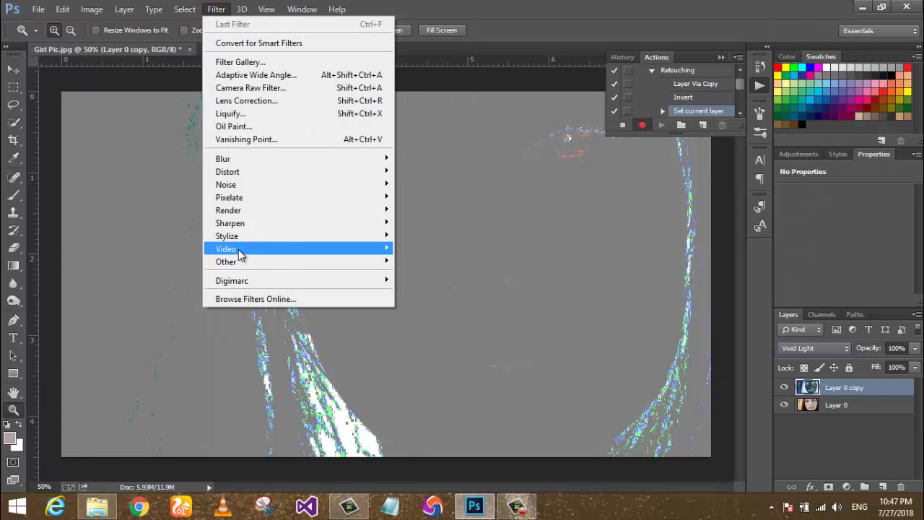
left_click(242, 263)
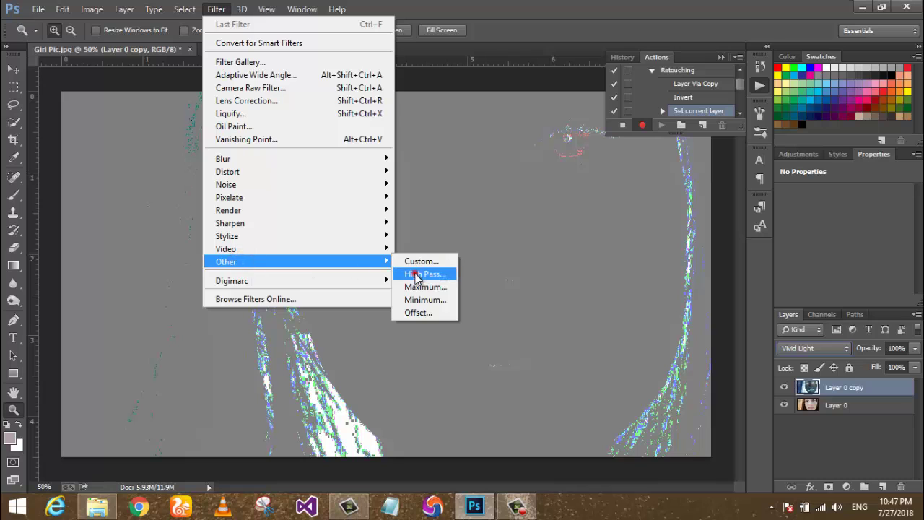
left_click(419, 275)
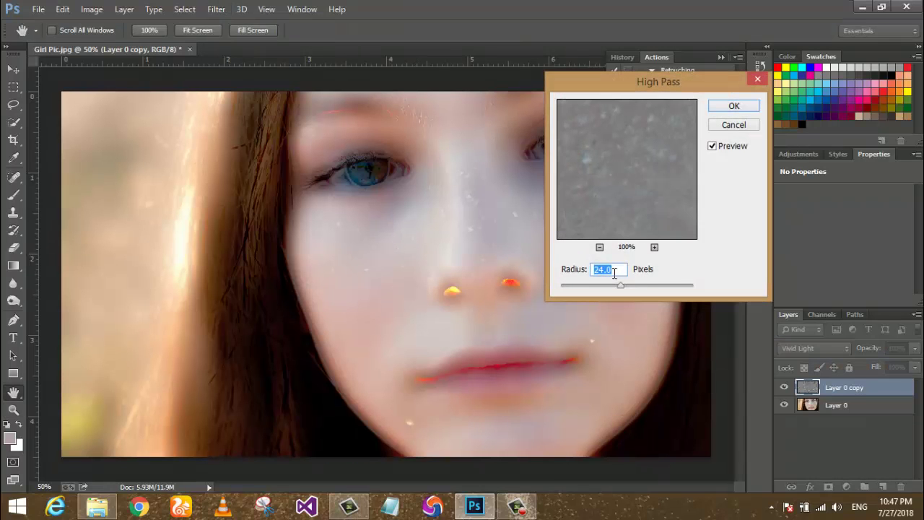
left_click(722, 107)
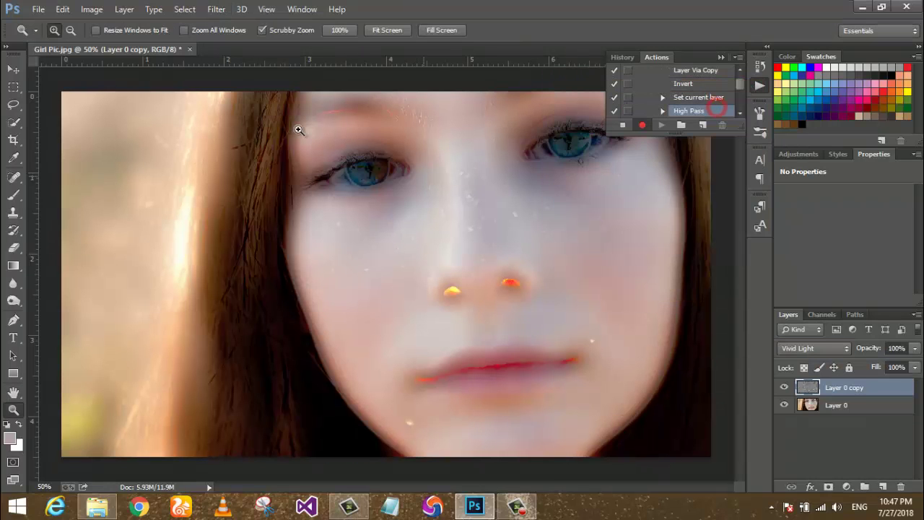
Apply a Gaussian Blur with a 2-pixel radius
left_click(216, 10)
left_click(246, 158)
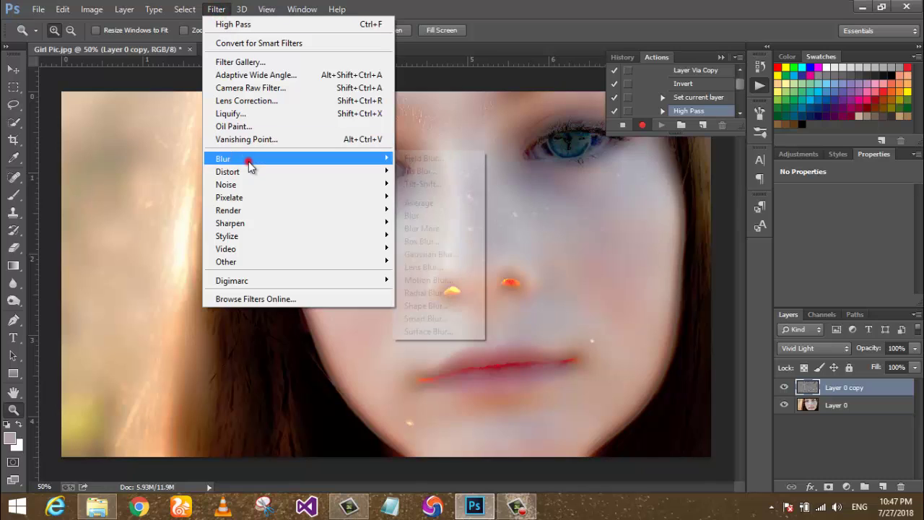
left_click(439, 254)
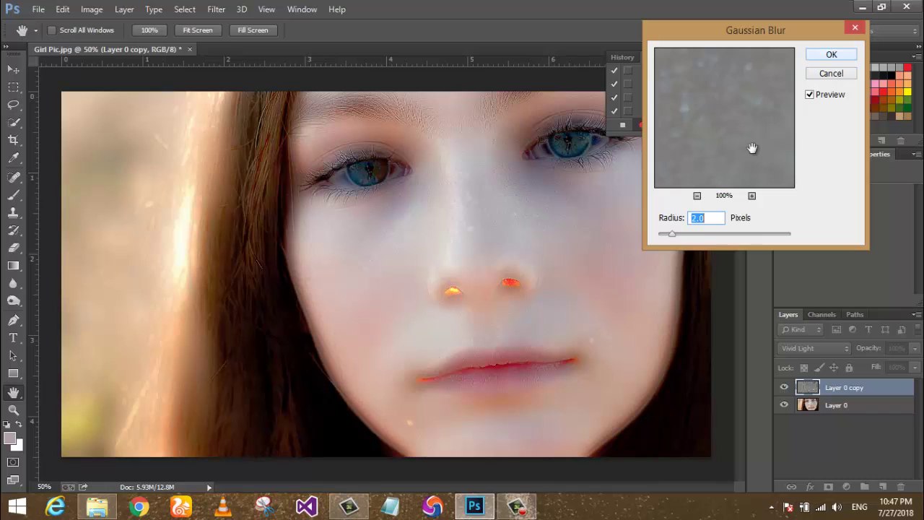
left_click(702, 217)
type("2")
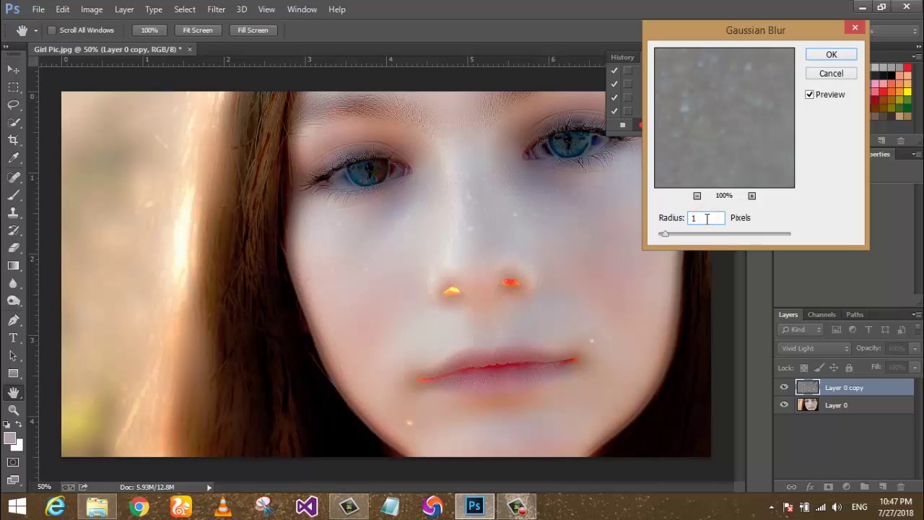
left_click(706, 218)
left_click(819, 57)
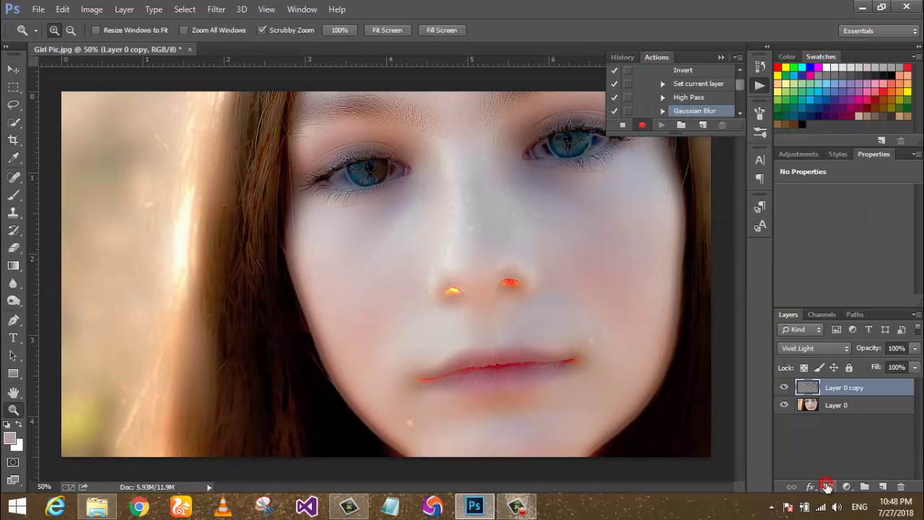
Add a layer mask to Layer 0 copy and invert it to black
left_click(828, 486)
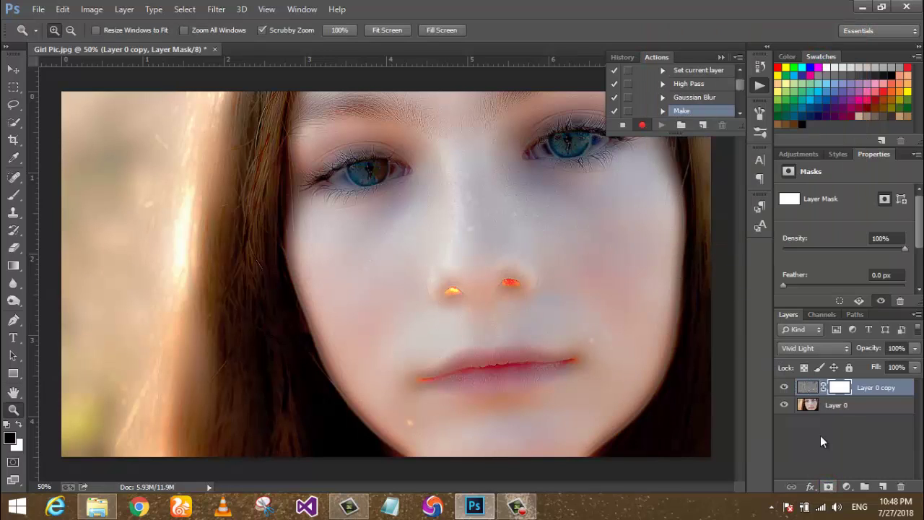
left_click(20, 430)
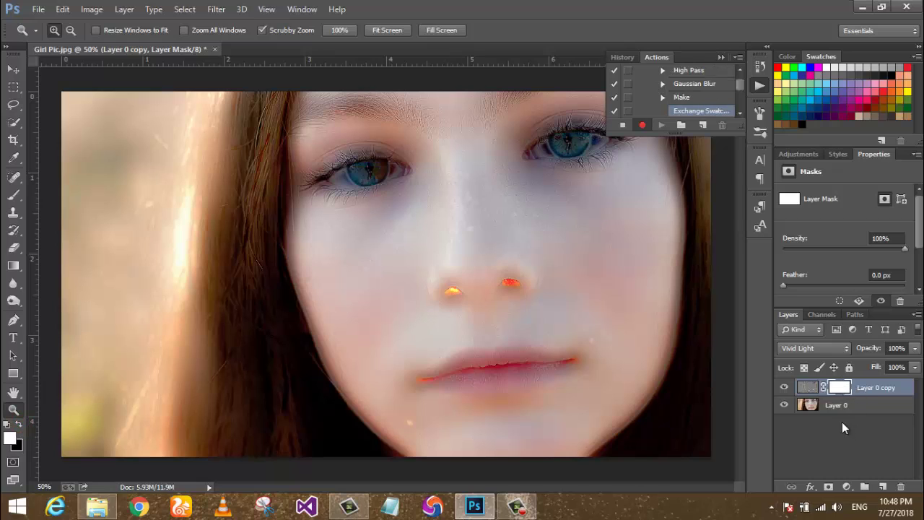
left_click_drag(918, 230, 917, 269)
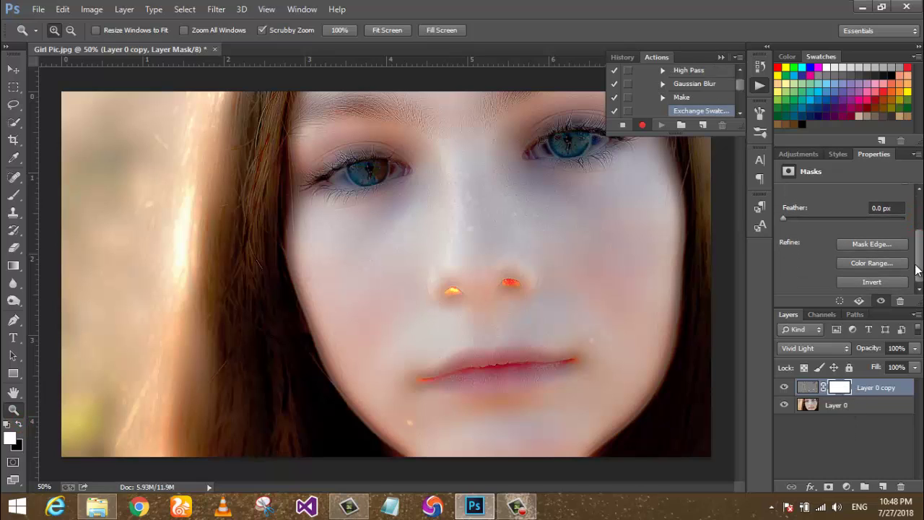
left_click(870, 282)
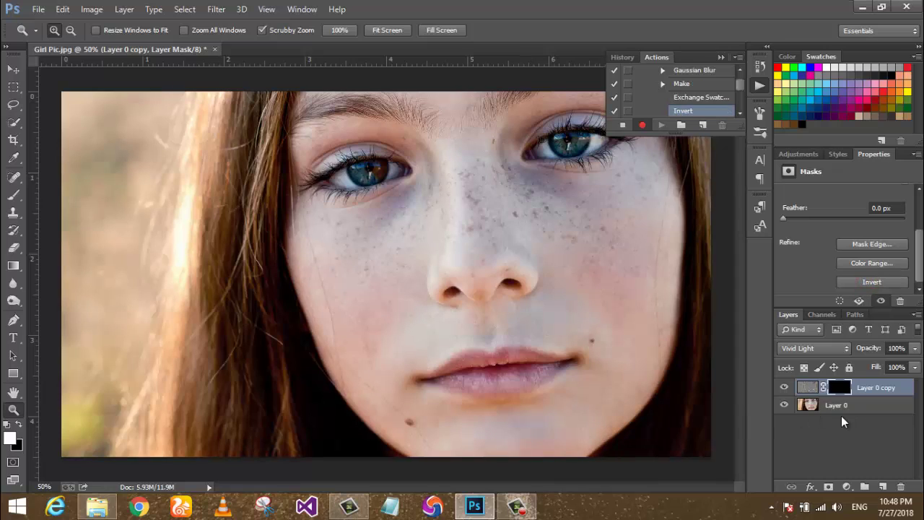
Stop recording the Retouching action and deselect Layer 0 copy
left_click(819, 418)
left_click(623, 125)
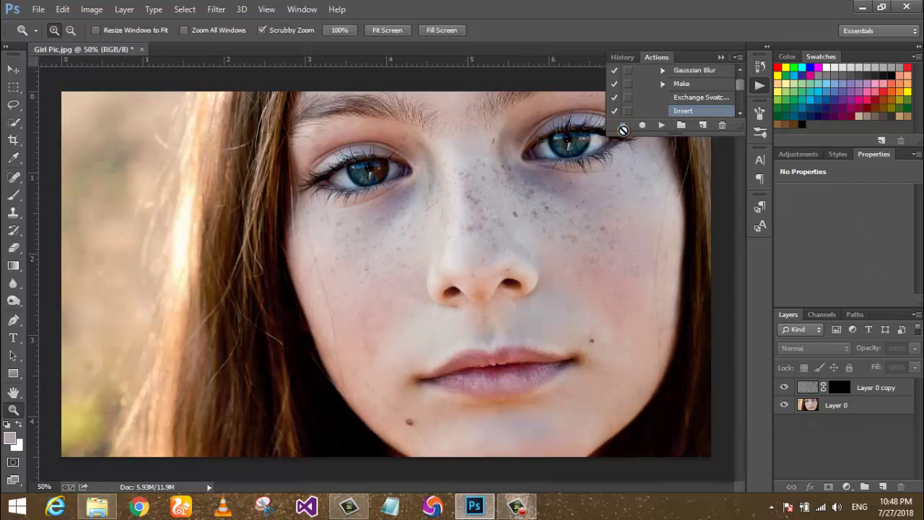
scroll(726, 98, "down", 2)
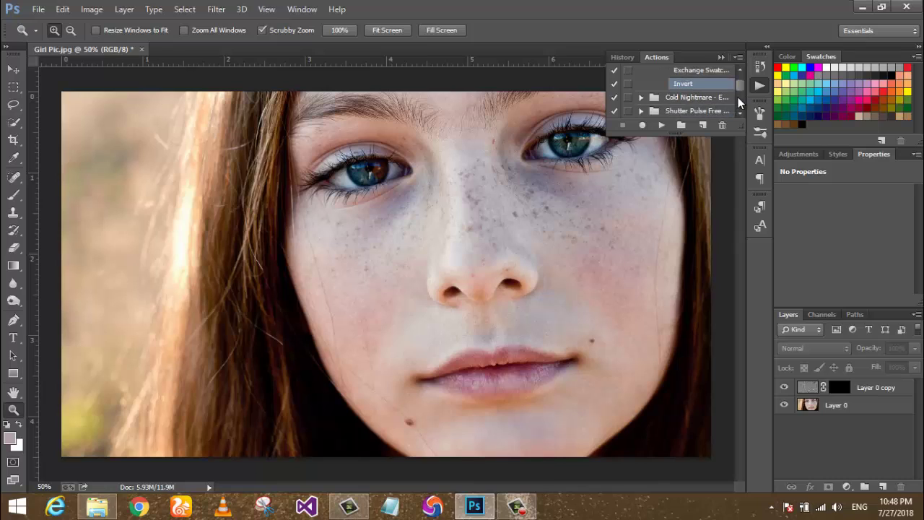
left_click_drag(740, 88, 742, 87)
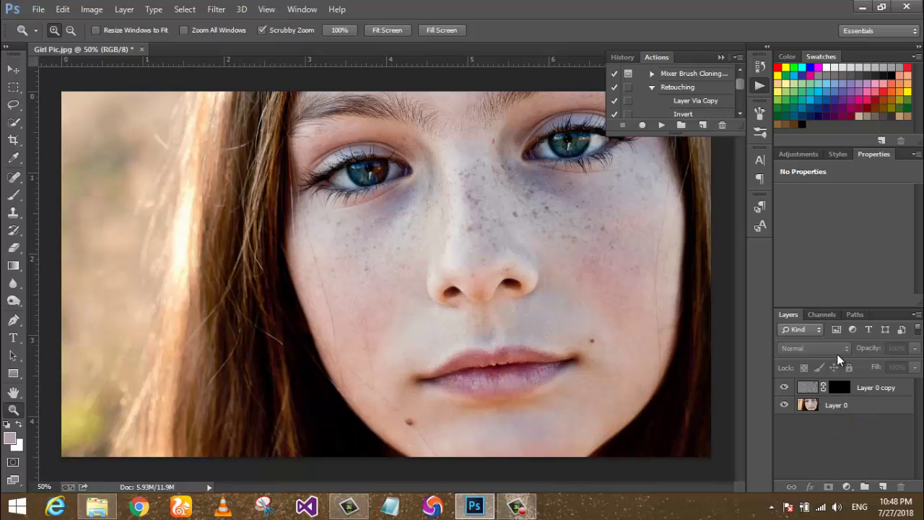
left_click(900, 389)
left_click(862, 437)
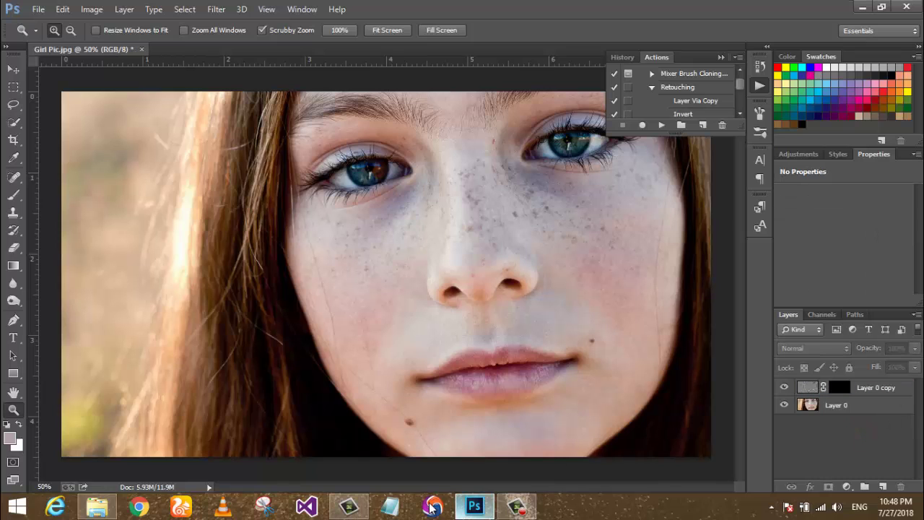
Write a note that running the action on an opened image does everything automatically, ending 'lets see', then minimize it
left_click(383, 509)
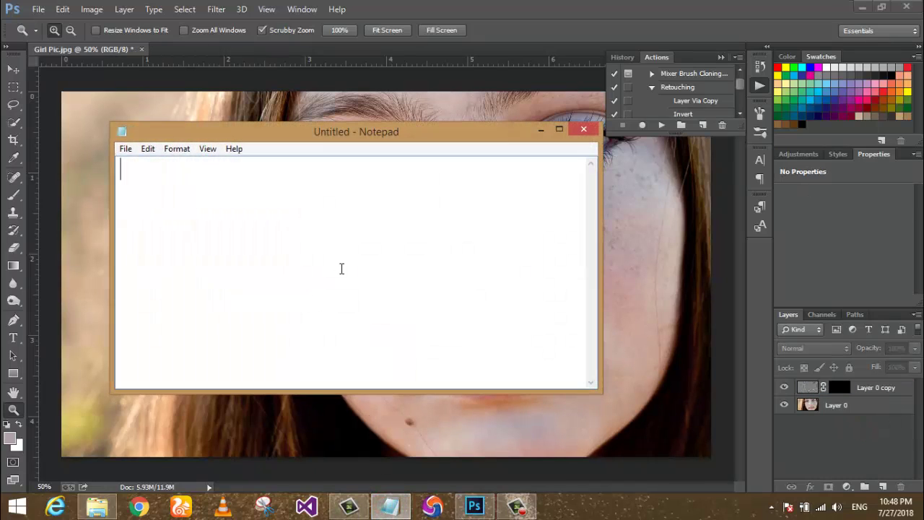
type("Now ")
type("when ")
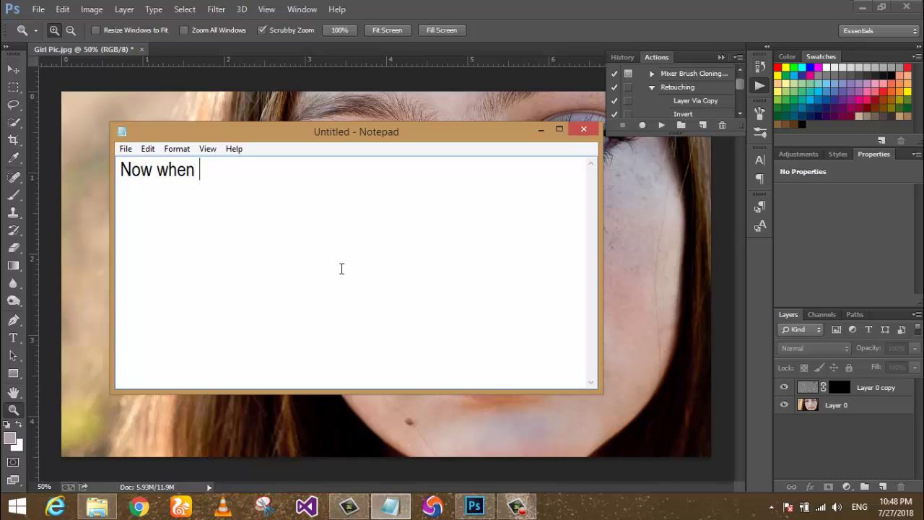
type("ever we")
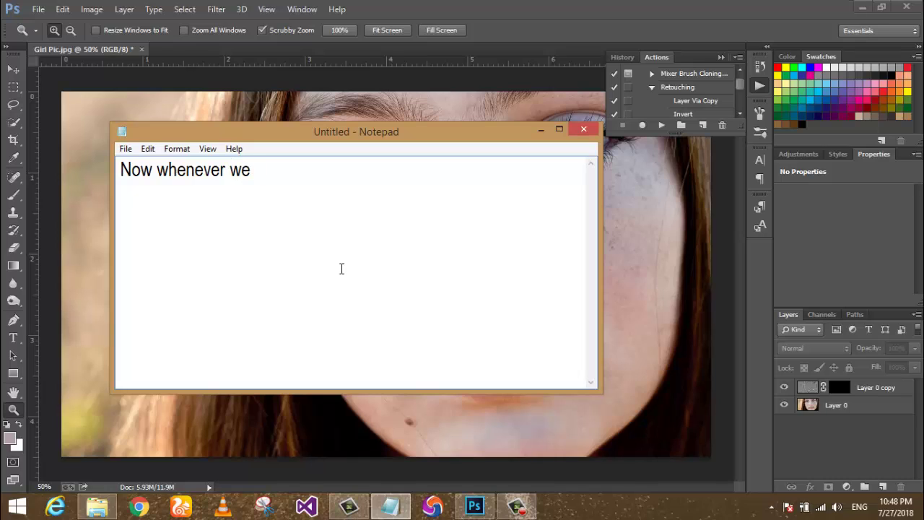
type(" open an i")
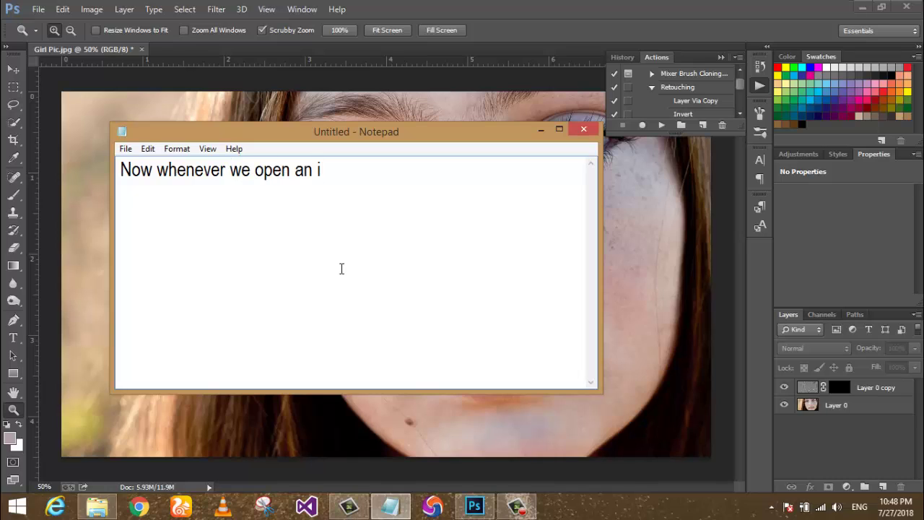
type("mage we just have to ")
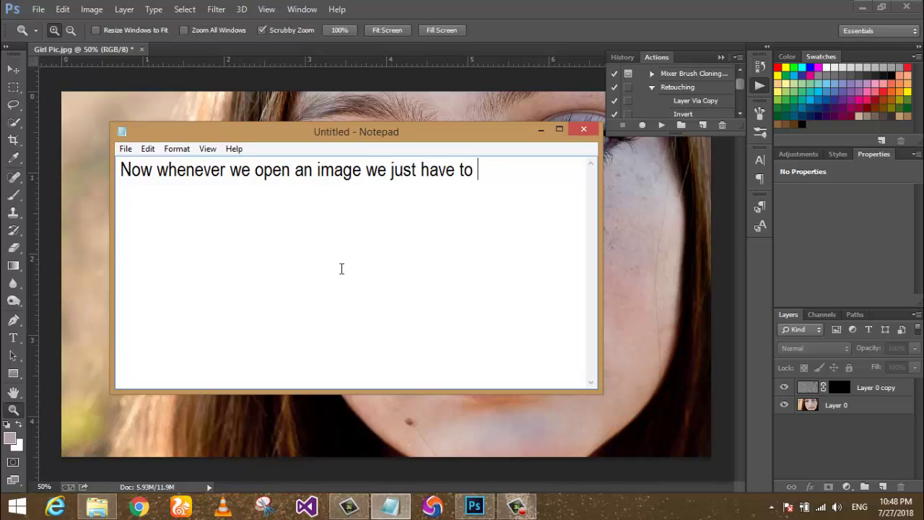
type("click this ac")
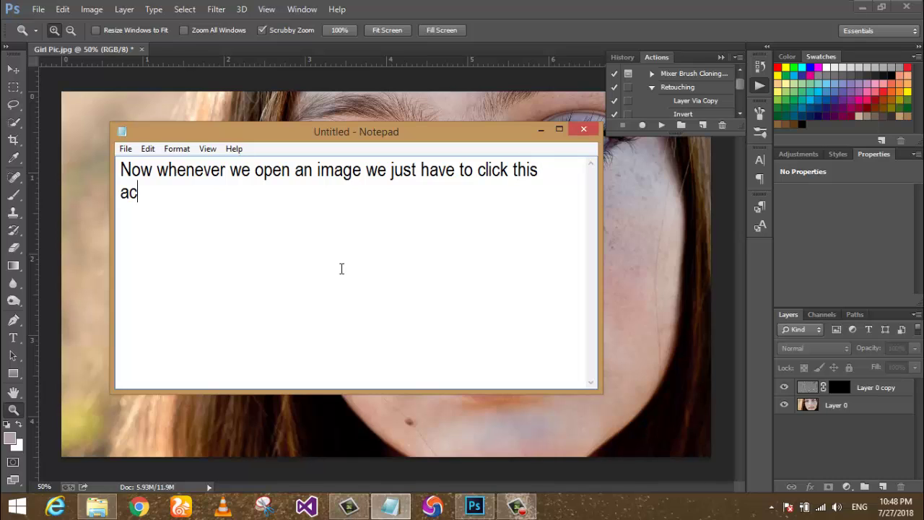
type("tion and will do all")
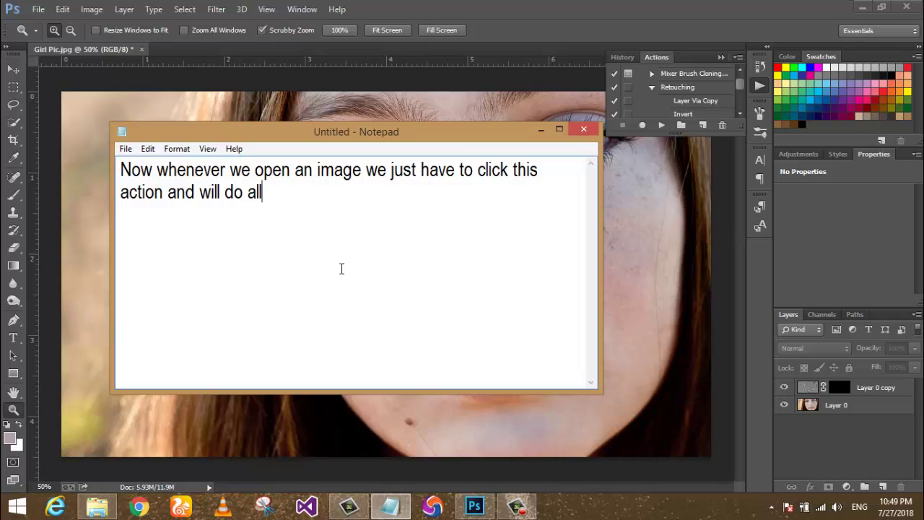
type(" the steps a")
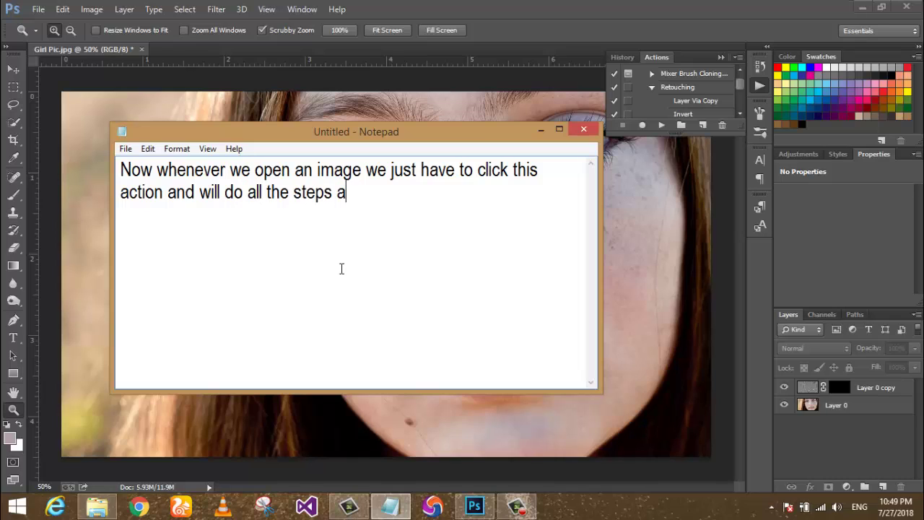
type("utomatically....")
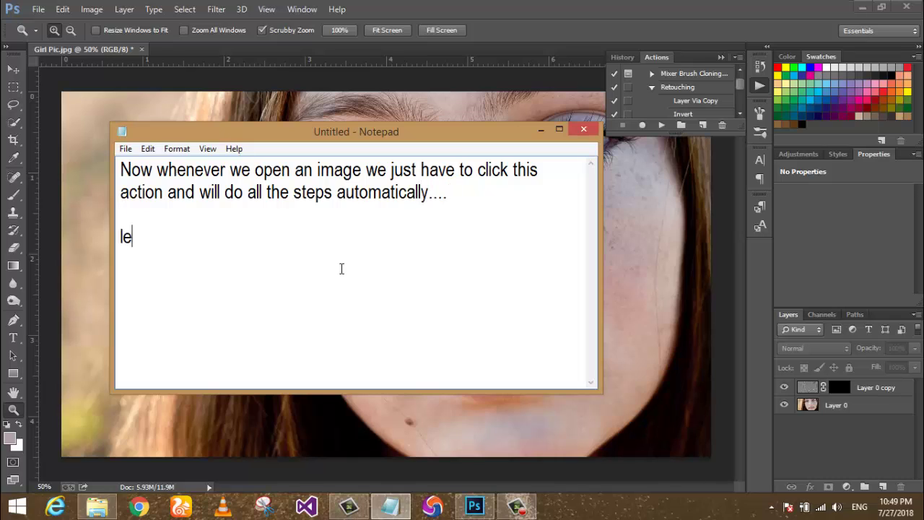
type("see")
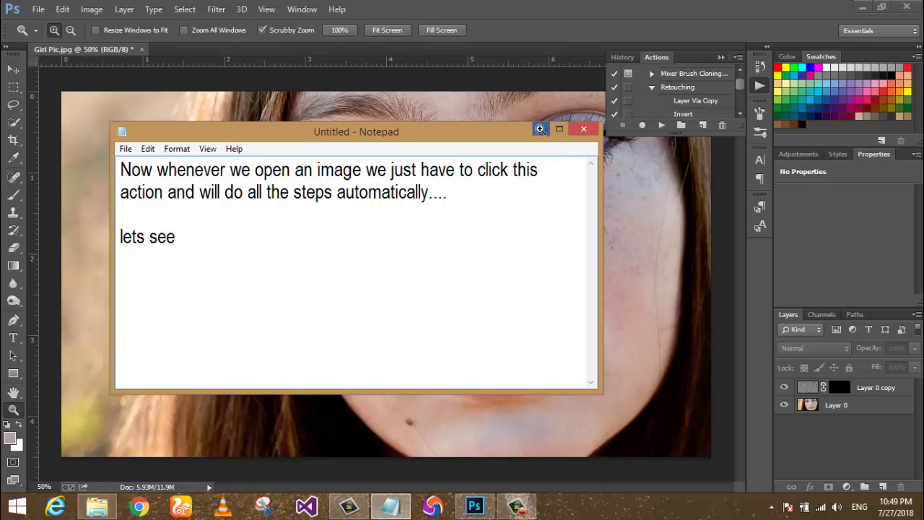
left_click(539, 130)
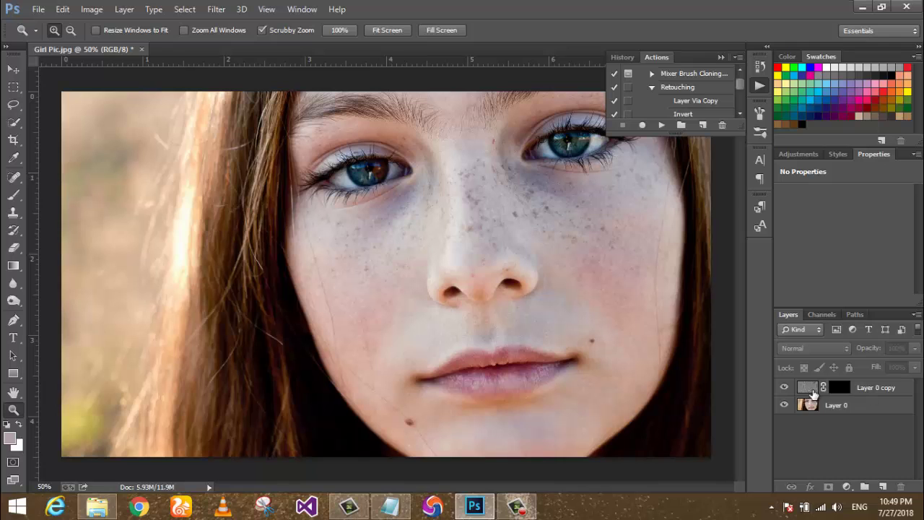
Open Girl Pic with Ctrl+O, then cancel closing the document to keep it open
key("ctrl+o")
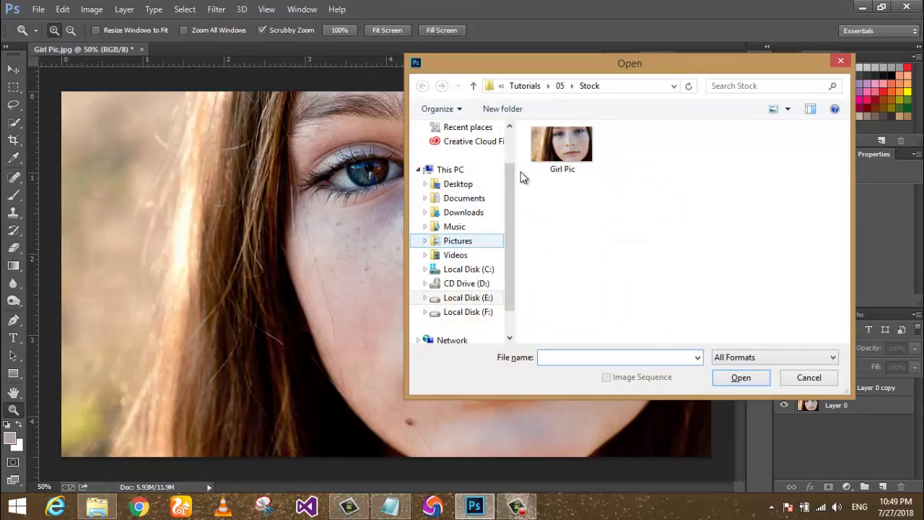
double_click(561, 144)
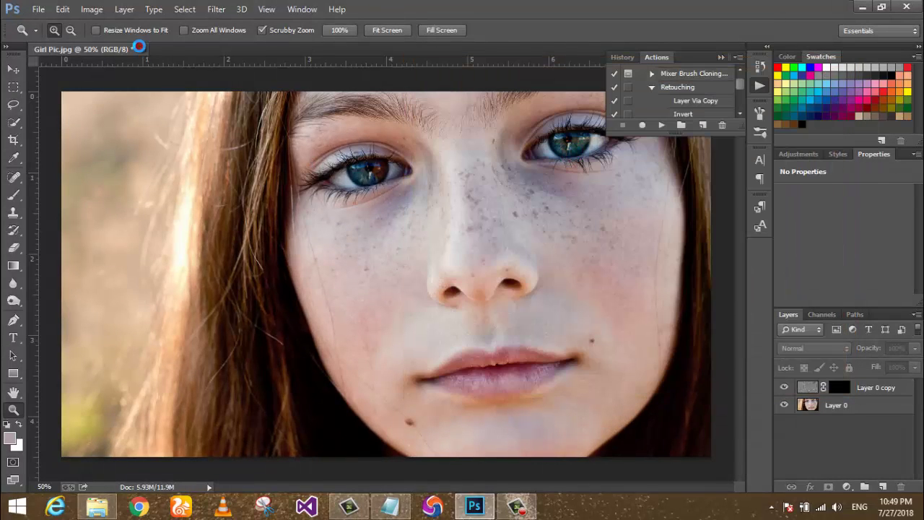
left_click(141, 48)
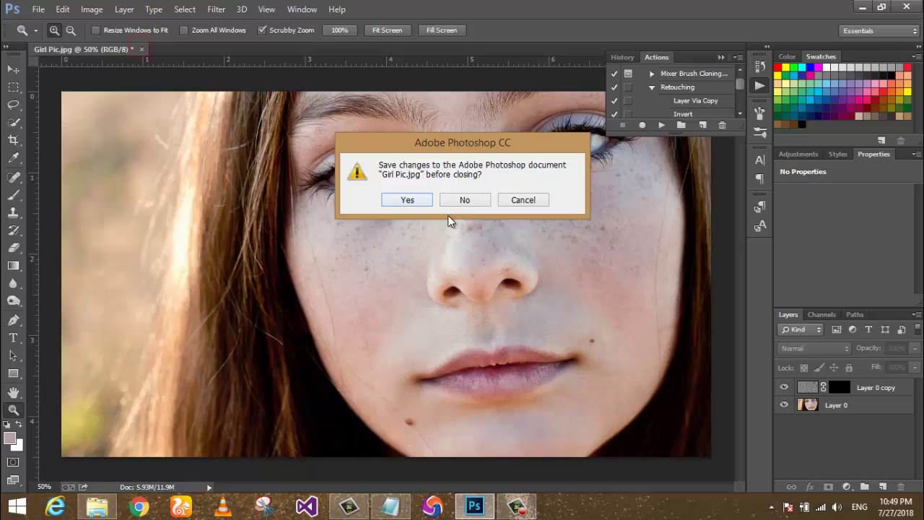
left_click(518, 201)
Delete Layer 0 copy and play the Retouching action starting from Layer 0
left_click(881, 389)
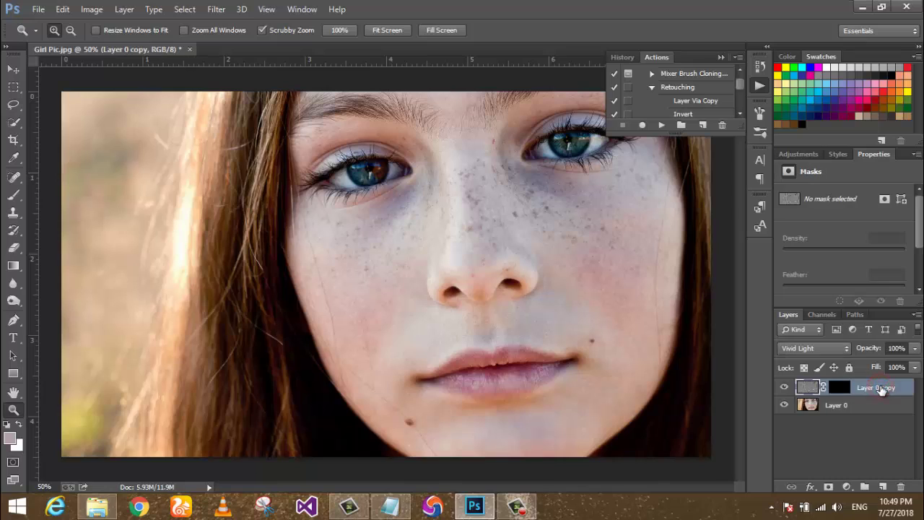
key("Delete")
left_click(653, 77)
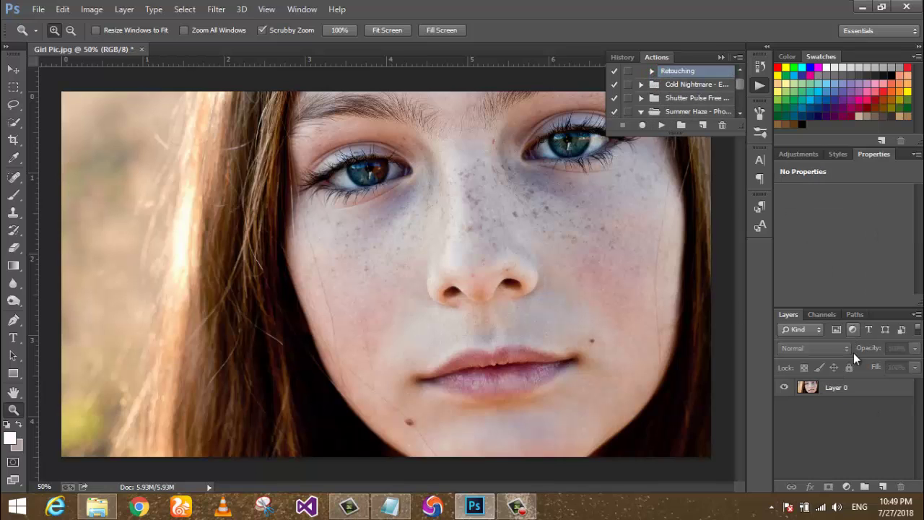
left_click(861, 390)
left_click(661, 125)
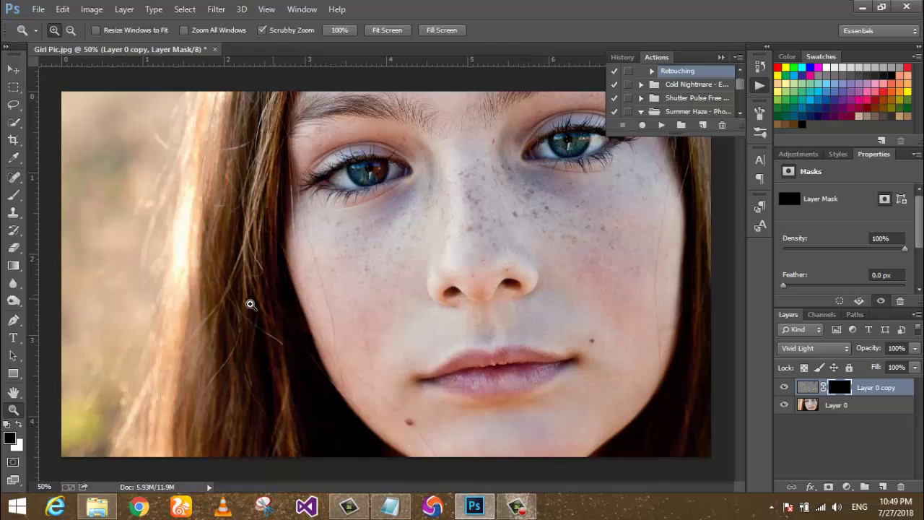
Set up the Brush tool with white foreground and 146 px size
key("b")
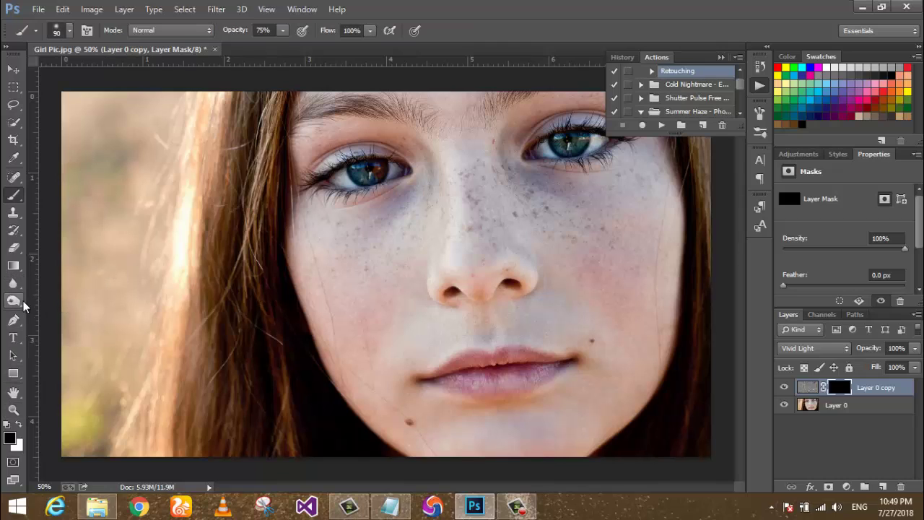
left_click(18, 427)
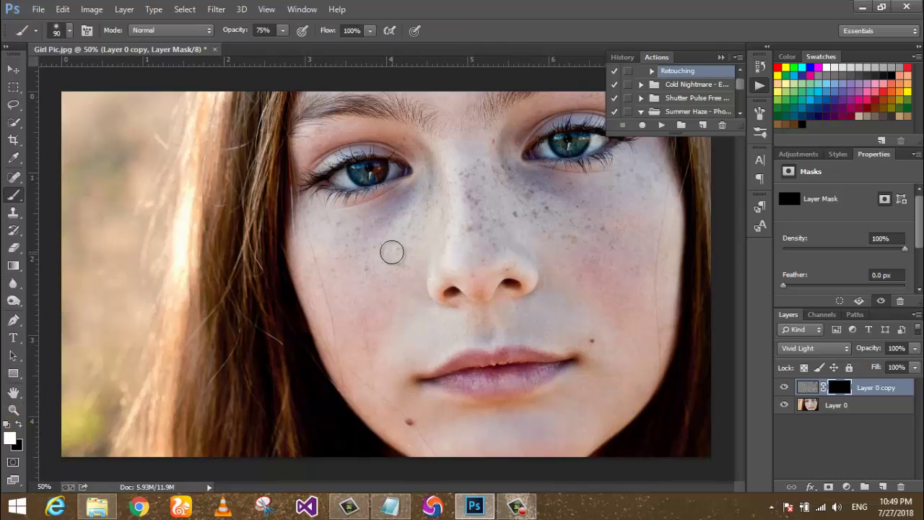
right_click(392, 250)
left_click_drag(498, 283, 516, 283)
key("Return")
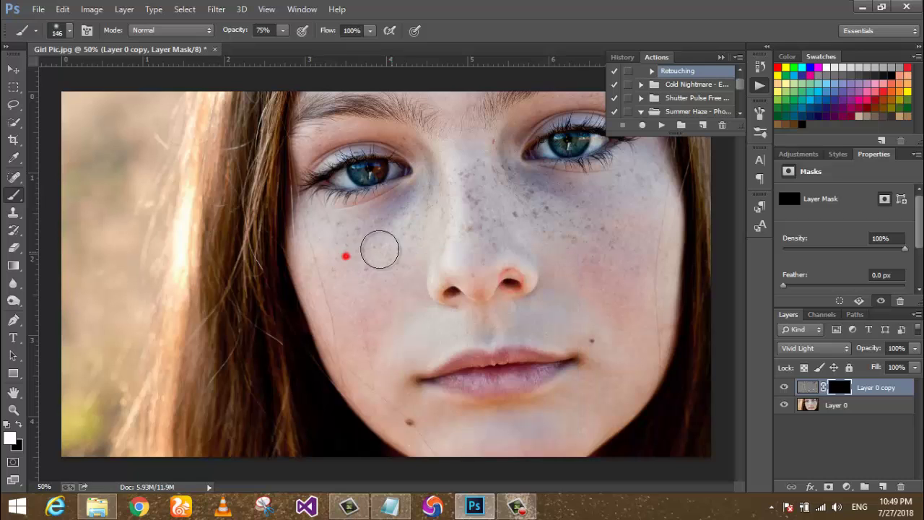
Paint white on the mask over both cheeks, the nose and nose bridge
mouse_move(400, 248)
left_mouse_down()
mouse_move(456, 202)
mouse_move(520, 221)
mouse_move(599, 227)
mouse_move(560, 251)
mouse_move(635, 169)
mouse_move(627, 334)
mouse_move(549, 433)
mouse_move(527, 435)
mouse_move(625, 326)
mouse_move(652, 250)
mouse_move(652, 169)
left_mouse_up()
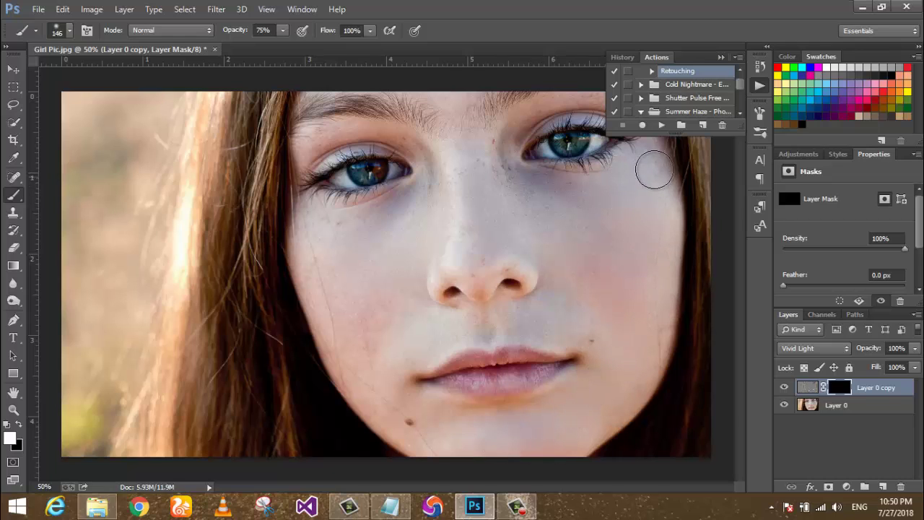
mouse_move(495, 185)
left_mouse_down()
mouse_move(479, 153)
mouse_move(488, 166)
left_mouse_up()
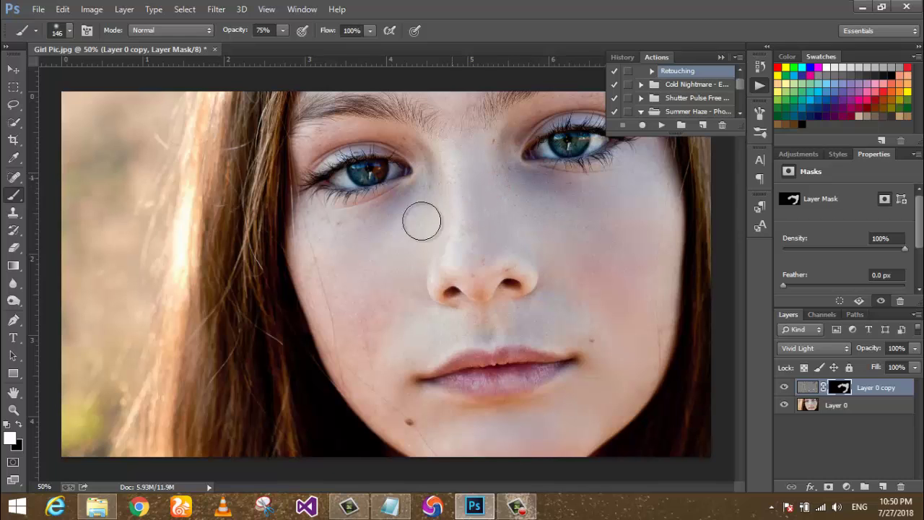
mouse_move(326, 227)
left_mouse_down()
mouse_move(326, 299)
mouse_move(397, 418)
left_mouse_up()
mouse_move(473, 231)
left_mouse_down()
mouse_move(473, 272)
mouse_move(505, 258)
left_mouse_up()
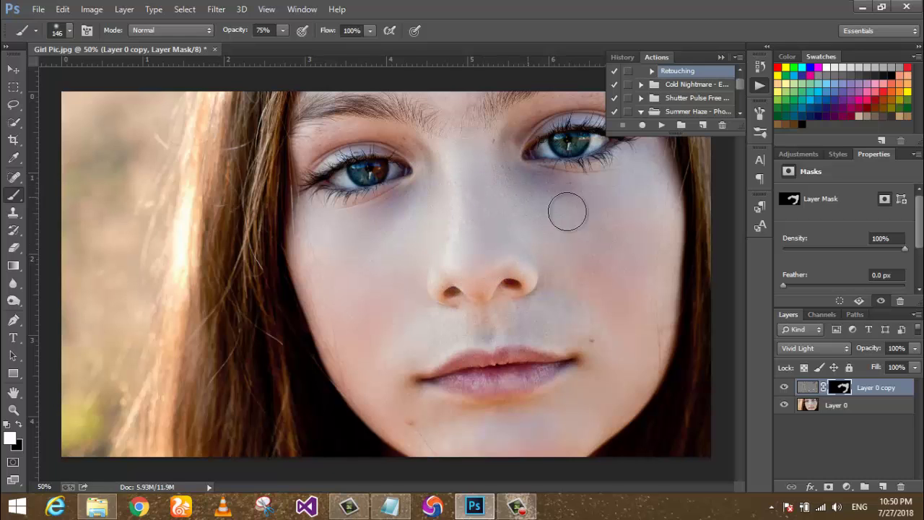
left_click_drag(345, 268, 402, 272)
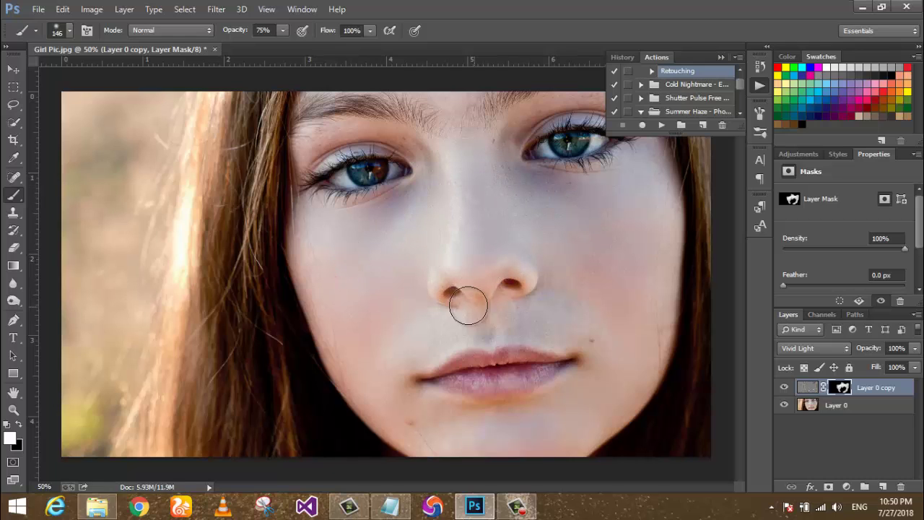